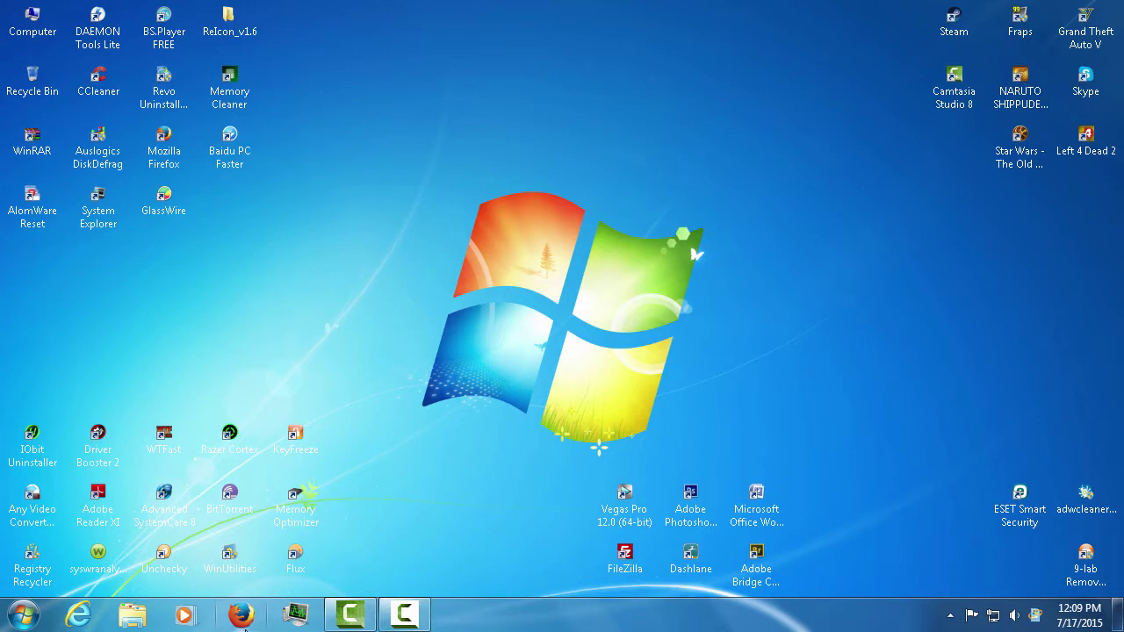
pyautogui.click(244, 625)
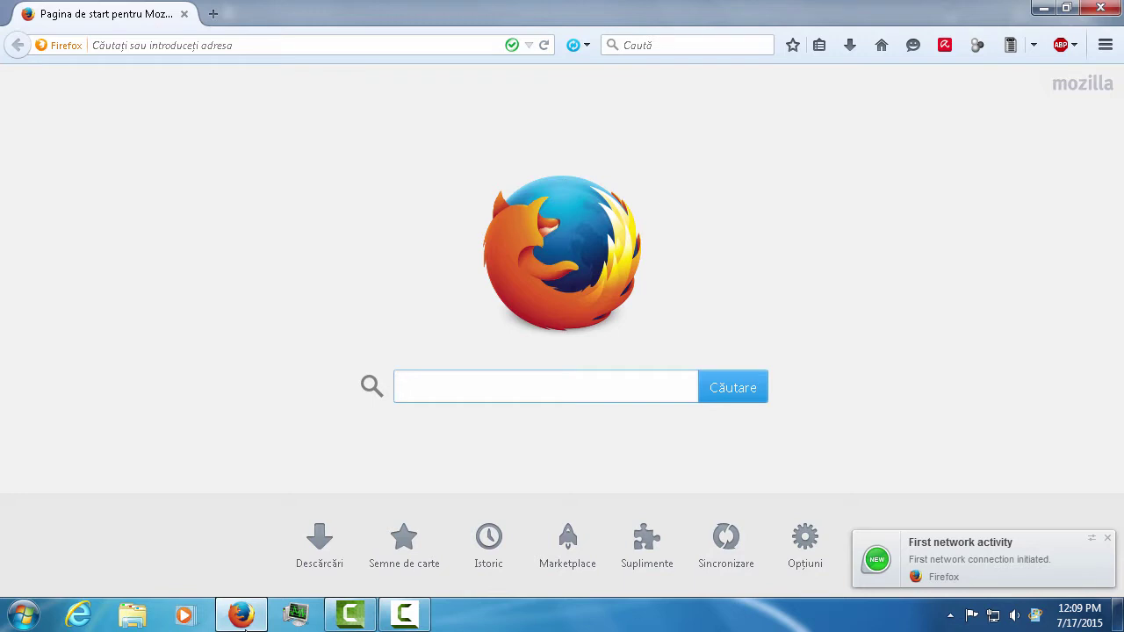
pyautogui.write('www.cd')
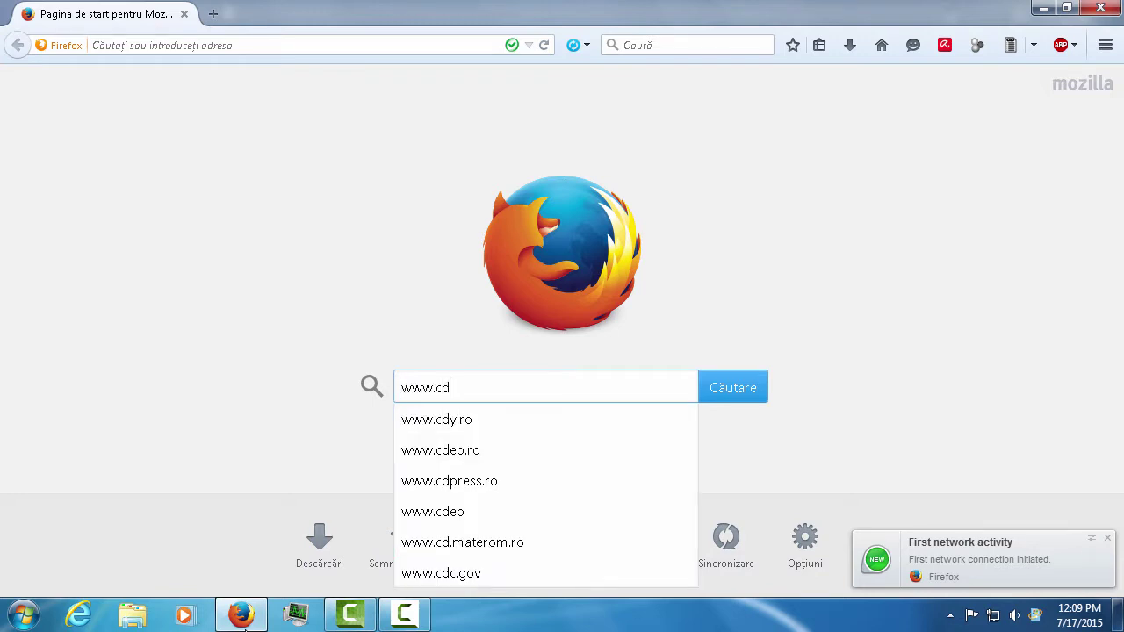
pyautogui.write('burner.')
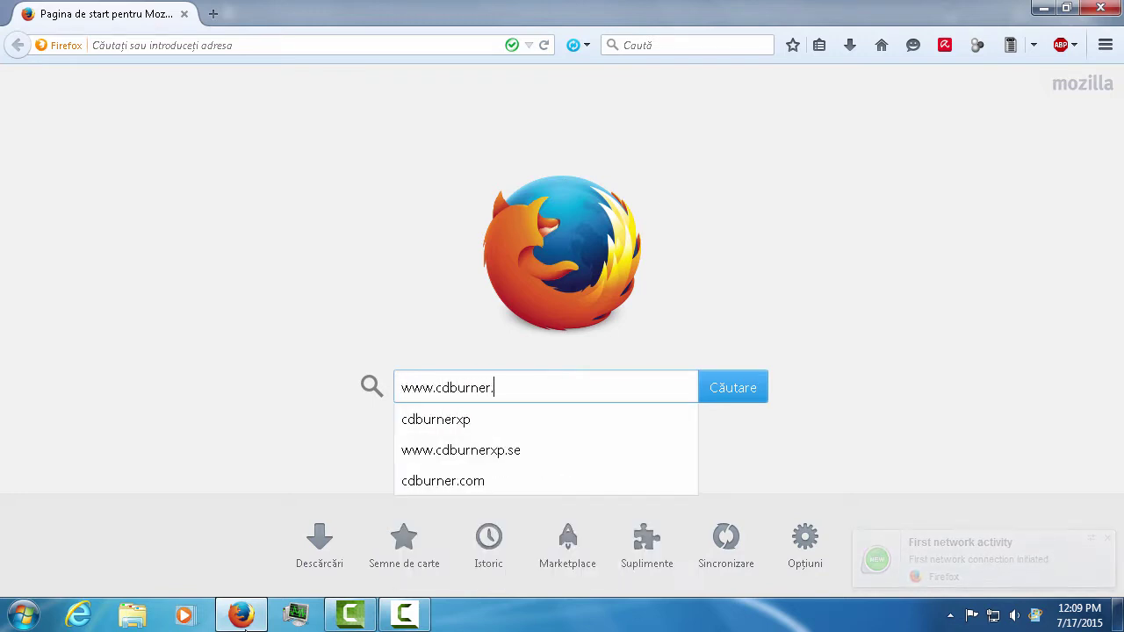
pyautogui.press('BackSpace')
pyautogui.write('xp')
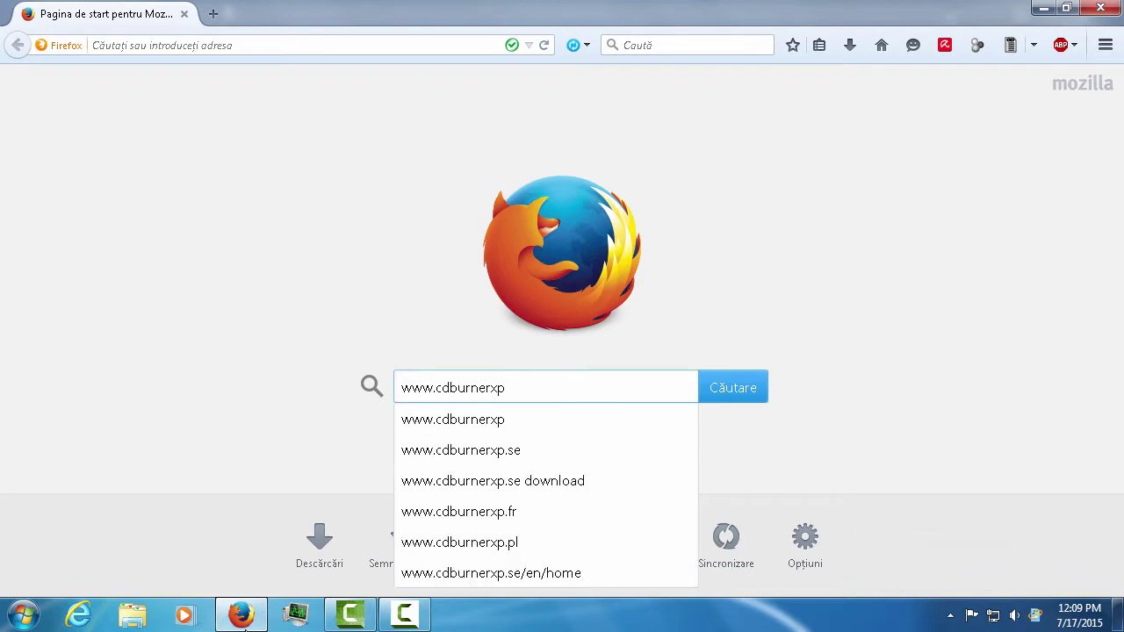
pyautogui.write('.se')
pyautogui.press('Return')
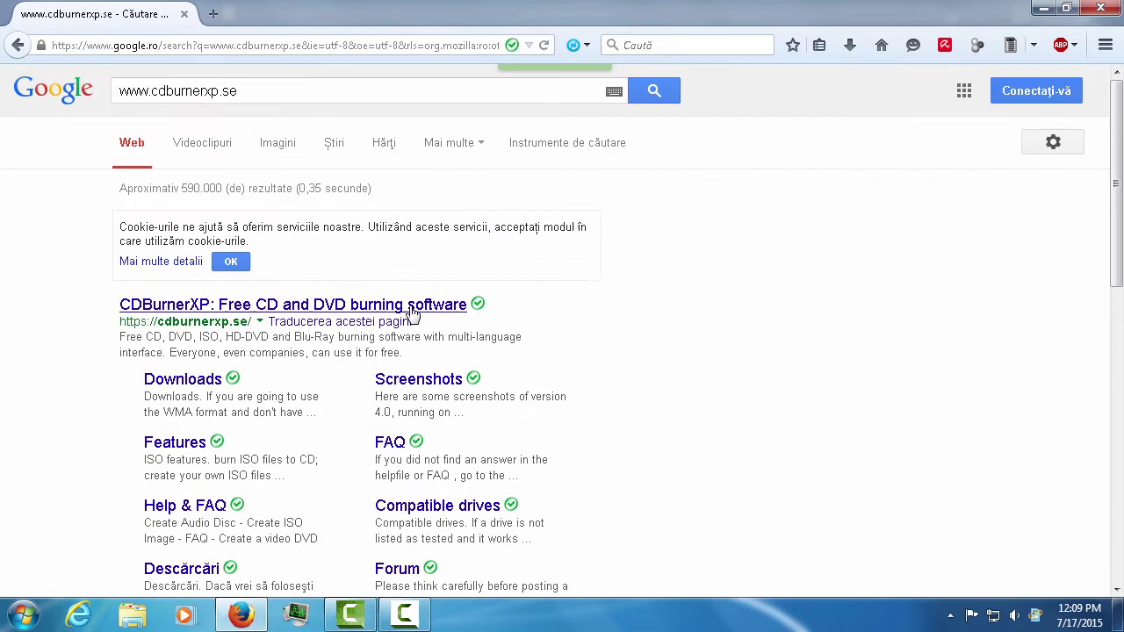
pyautogui.click(413, 307)
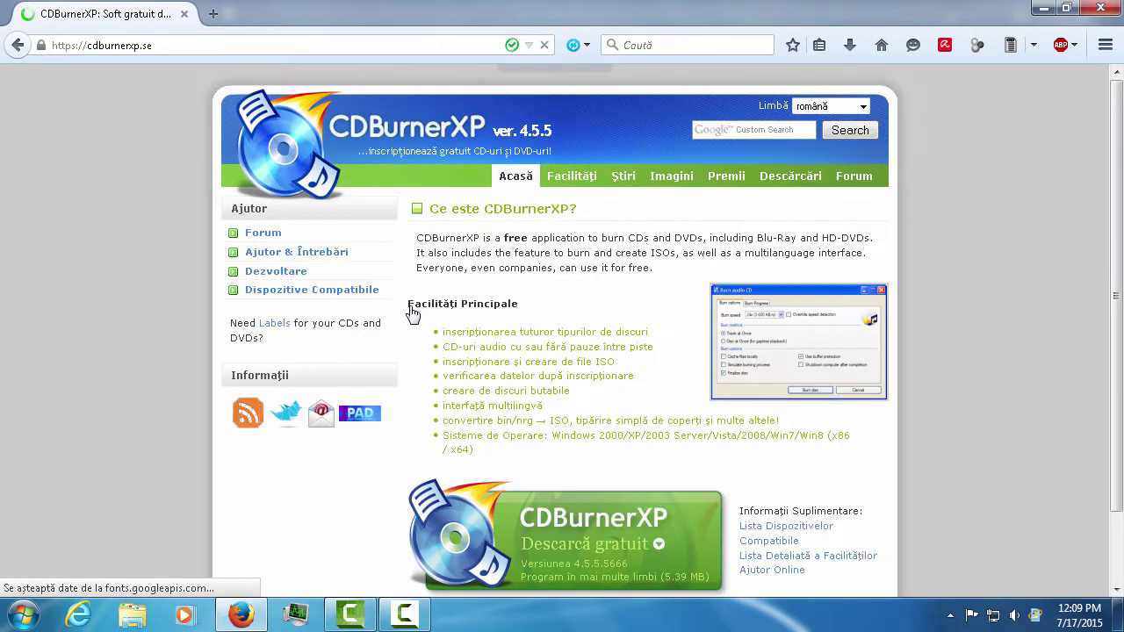
# - Download the free CDBurnerXP installer cdbxp_setup_4.5.5.5666.exe and save the file
pyautogui.scroll(-2, 571, 442)
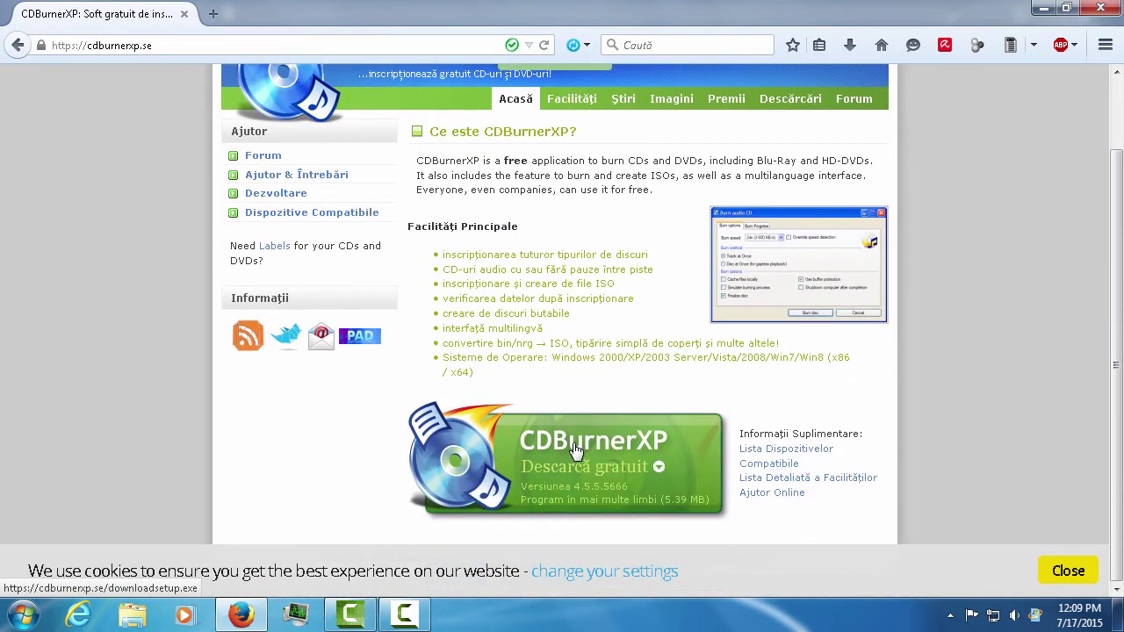
pyautogui.click(576, 450)
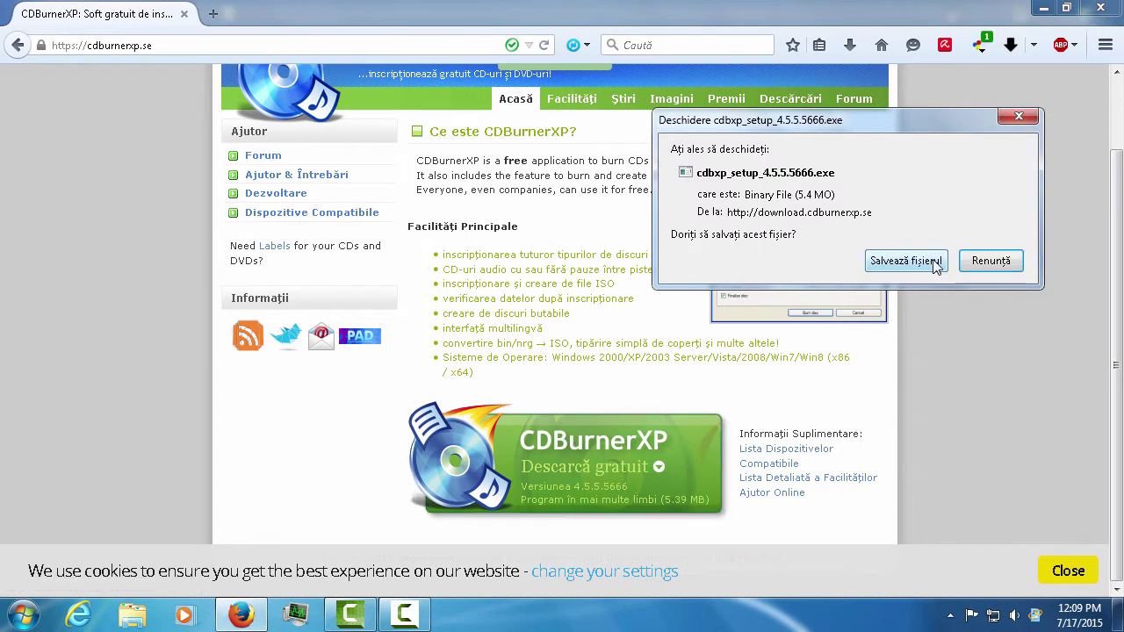
pyautogui.click(935, 266)
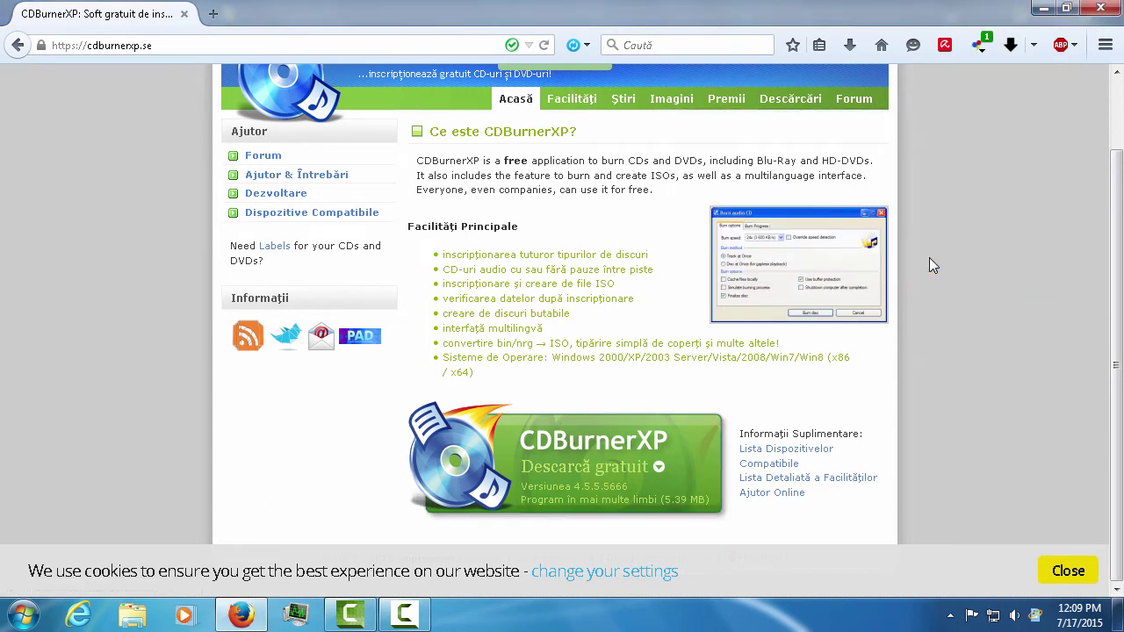
# - Run the downloaded cdbxp_setup_4.5.5.5666.exe and minimize the browser to reveal the setup wizard
pyautogui.click(849, 45)
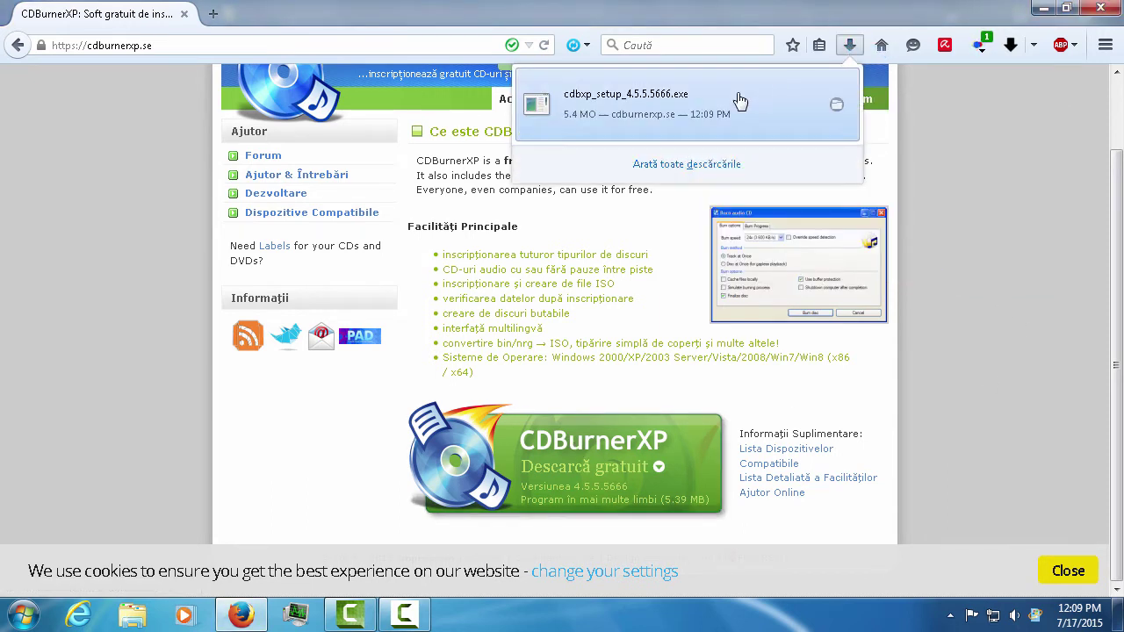
pyautogui.click(740, 102)
pyautogui.click(609, 319)
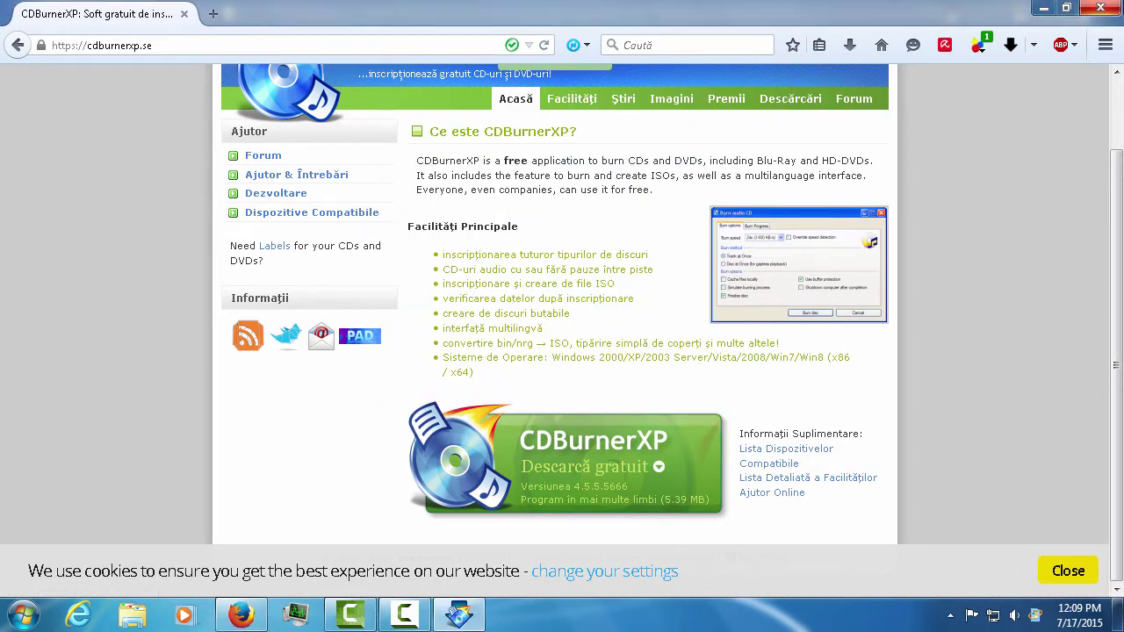
pyautogui.click(1043, 8)
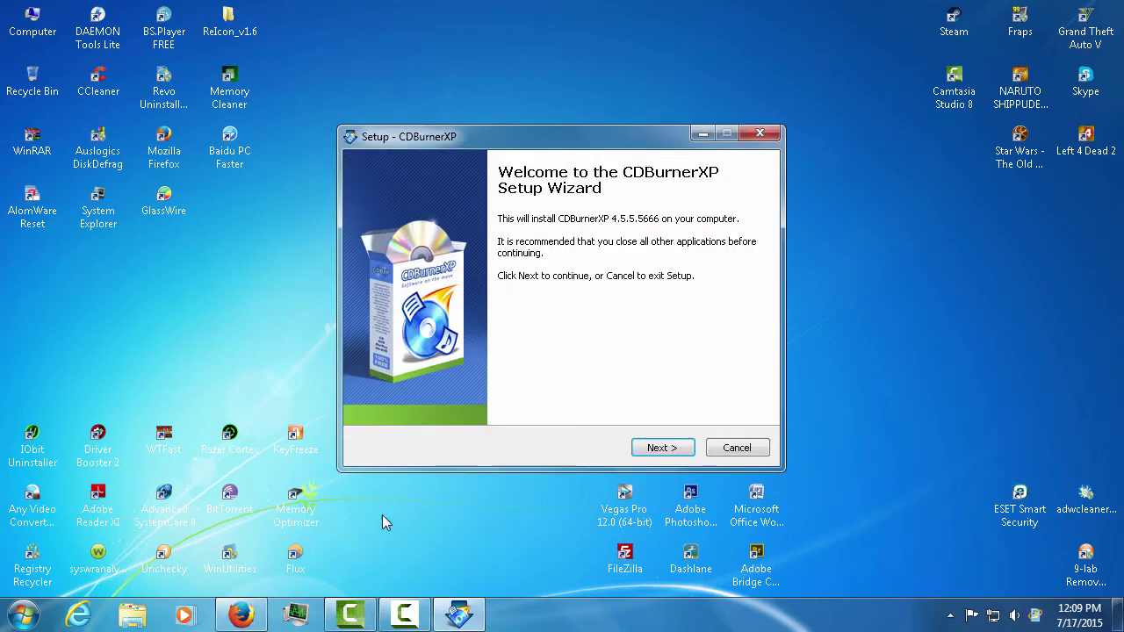
# - Accept the CDBurnerXP license agreement and keep the destination folder C:\Program Files (x86)\CDBurnerXP
pyautogui.click(641, 447)
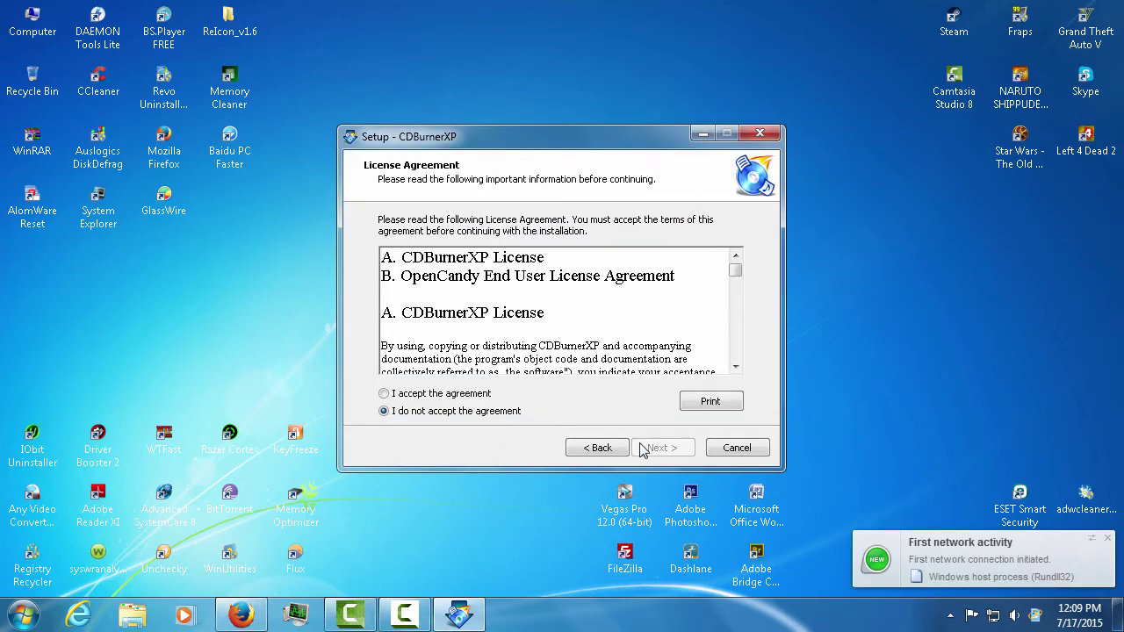
pyautogui.click(459, 395)
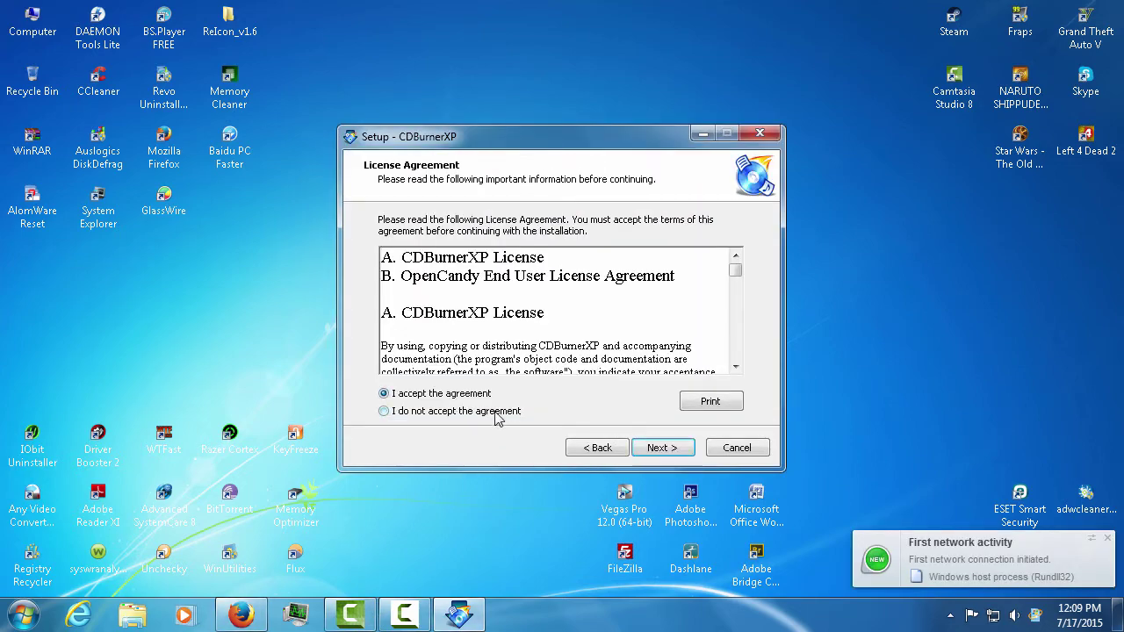
pyautogui.click(660, 447)
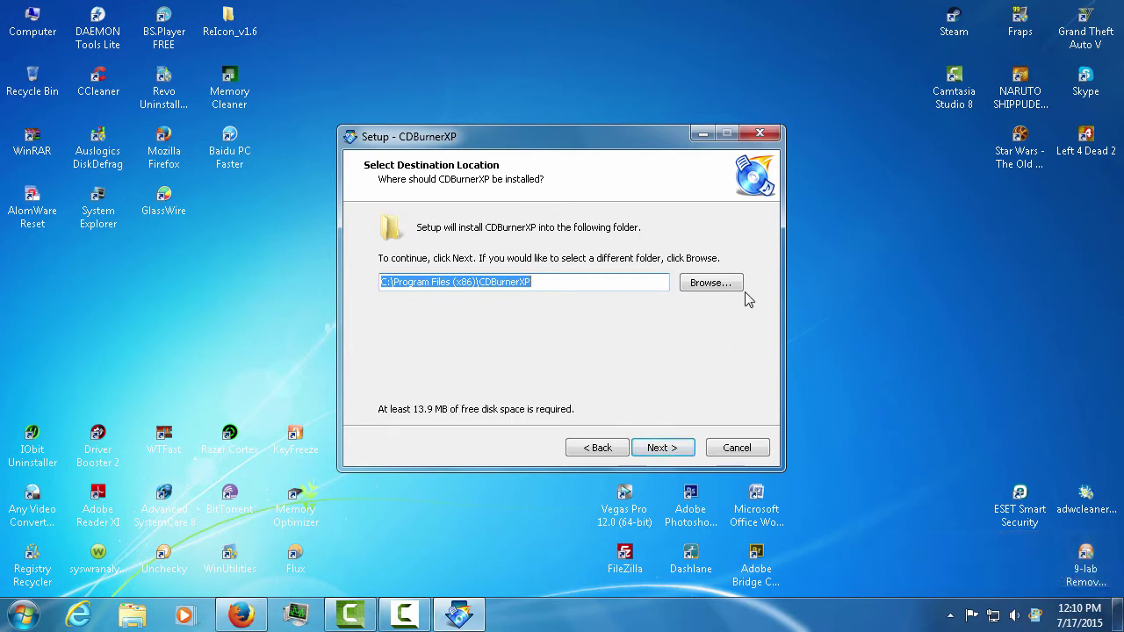
pyautogui.moveTo(572, 289); pyautogui.dragTo(382, 282)
pyautogui.click(662, 449)
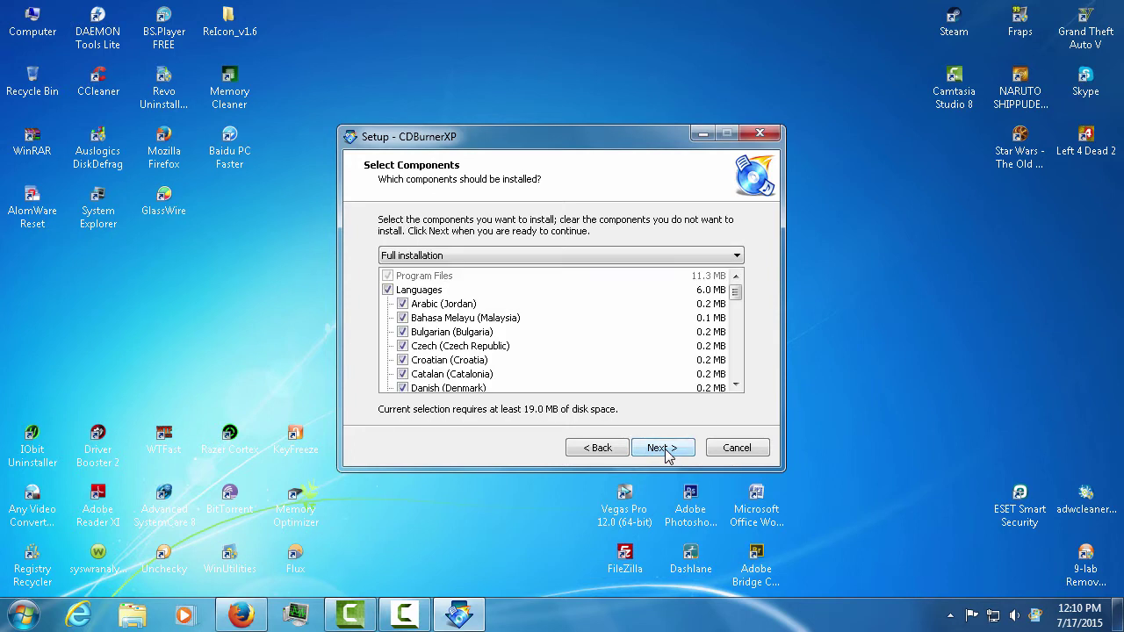
pyautogui.click(470, 257)
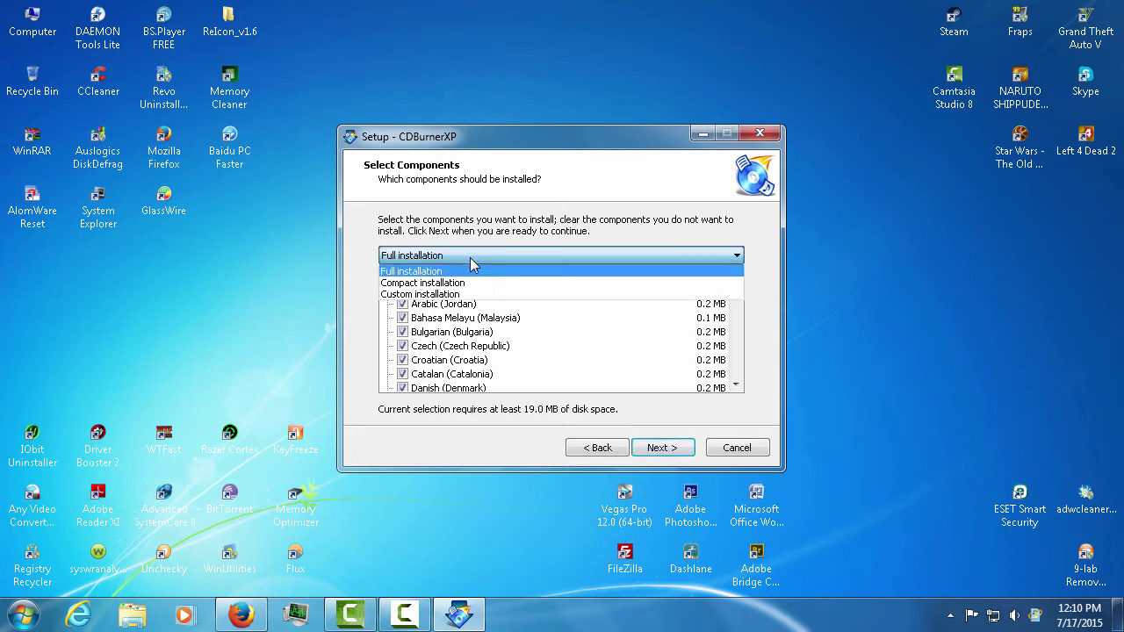
pyautogui.click(478, 282)
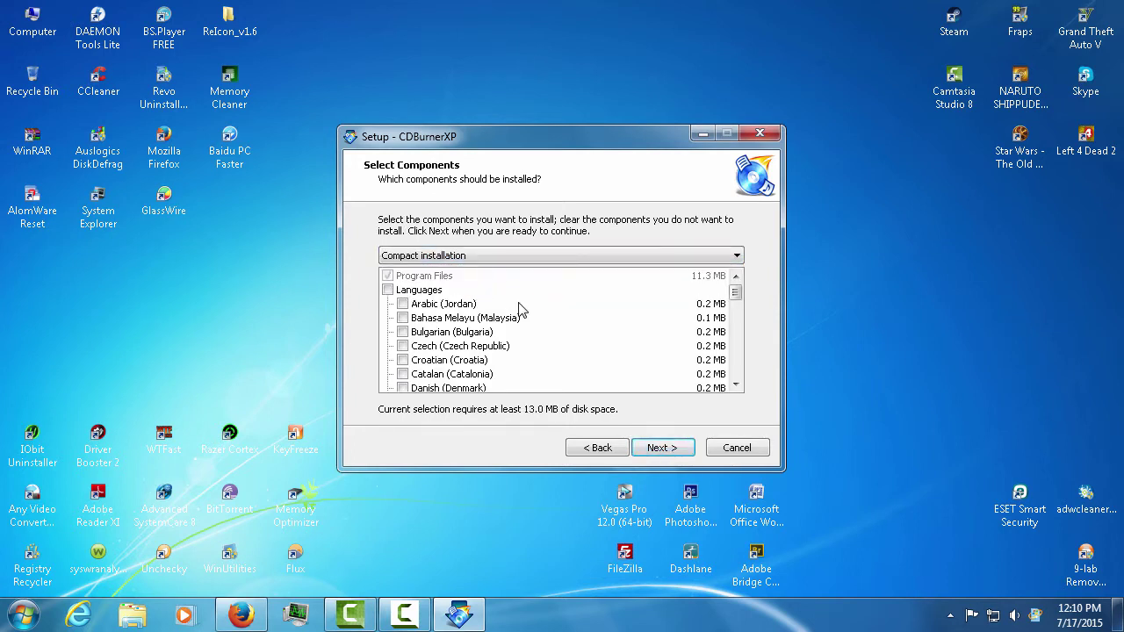
pyautogui.click(613, 255)
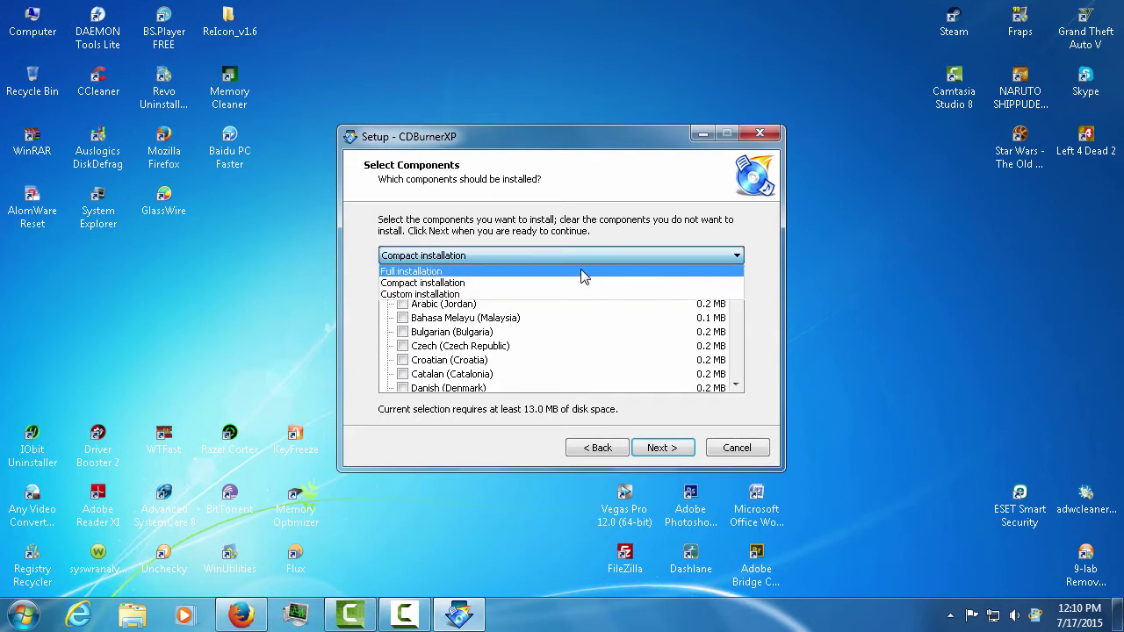
pyautogui.click(584, 268)
# - Deselect all language components, include only Romanian (Romania), and proceed to the additional tasks
pyautogui.click(387, 290)
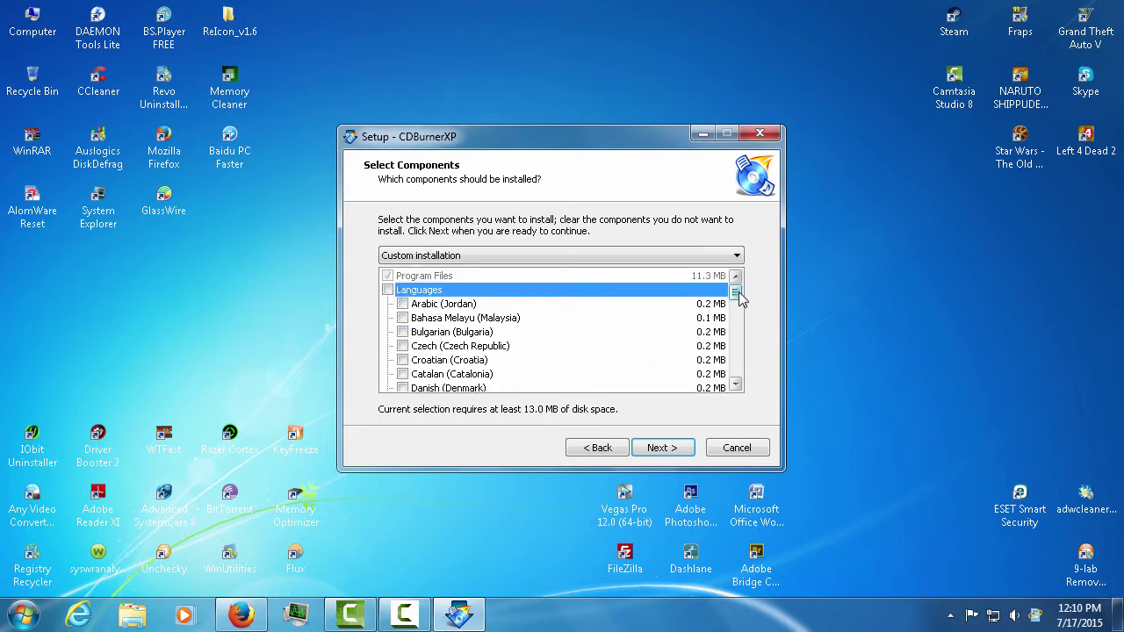
pyautogui.moveTo(736, 293); pyautogui.dragTo(755, 364)
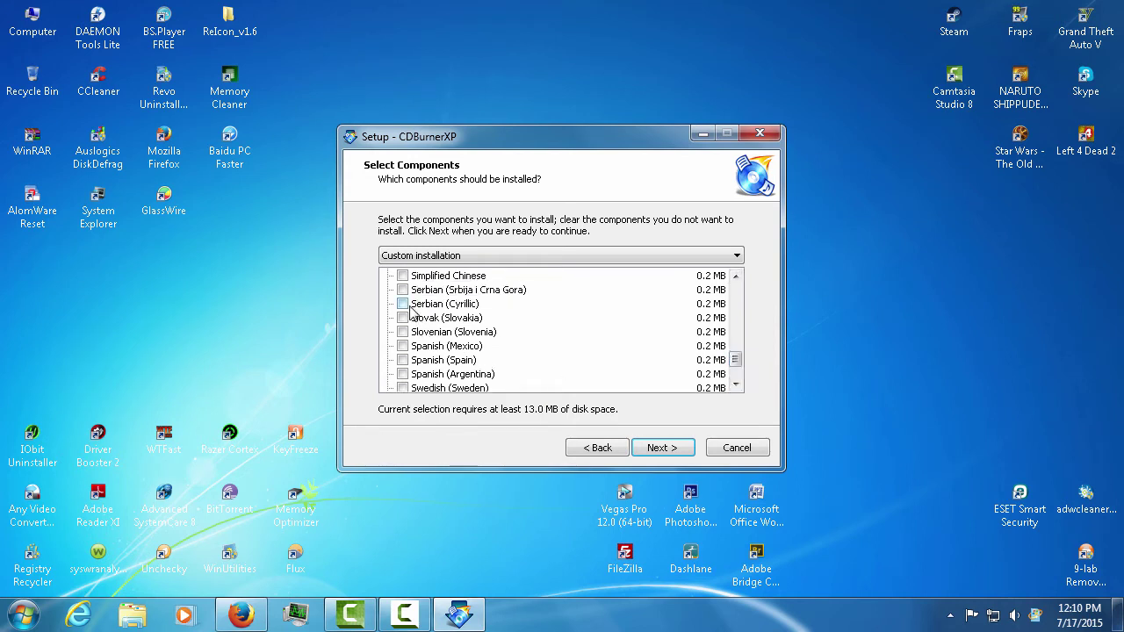
pyautogui.scroll(2, 441, 373)
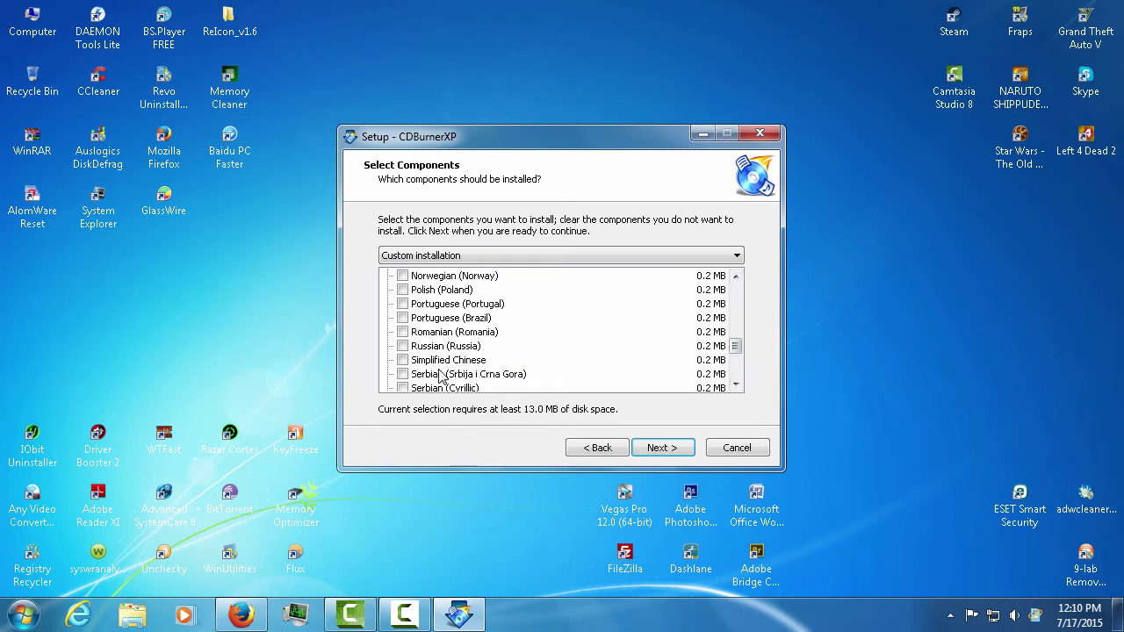
pyautogui.click(403, 332)
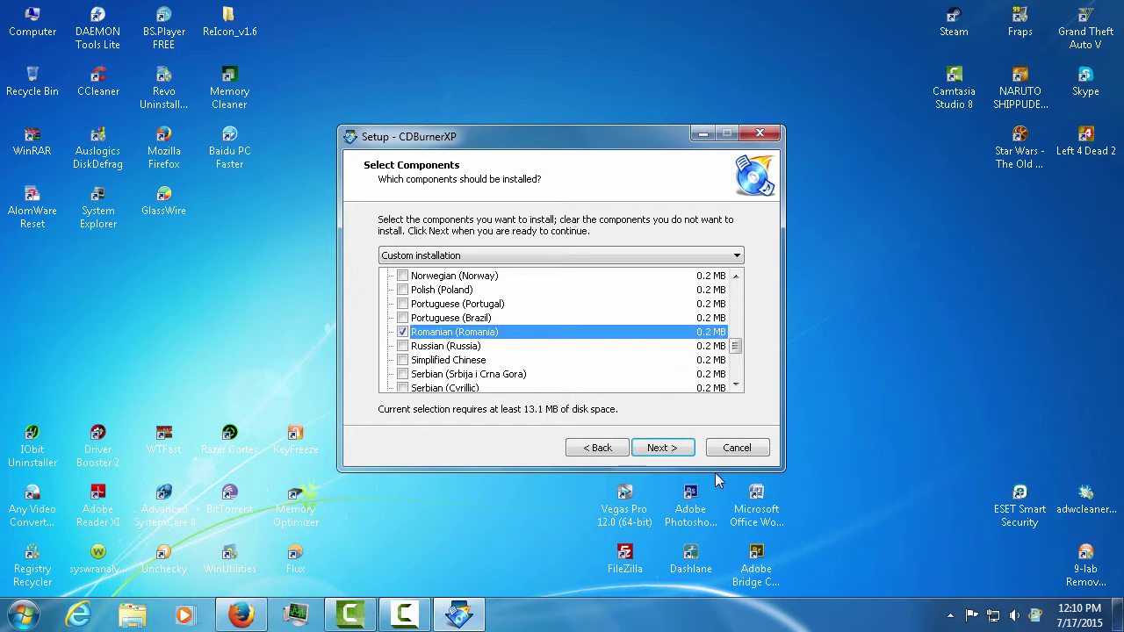
pyautogui.click(668, 452)
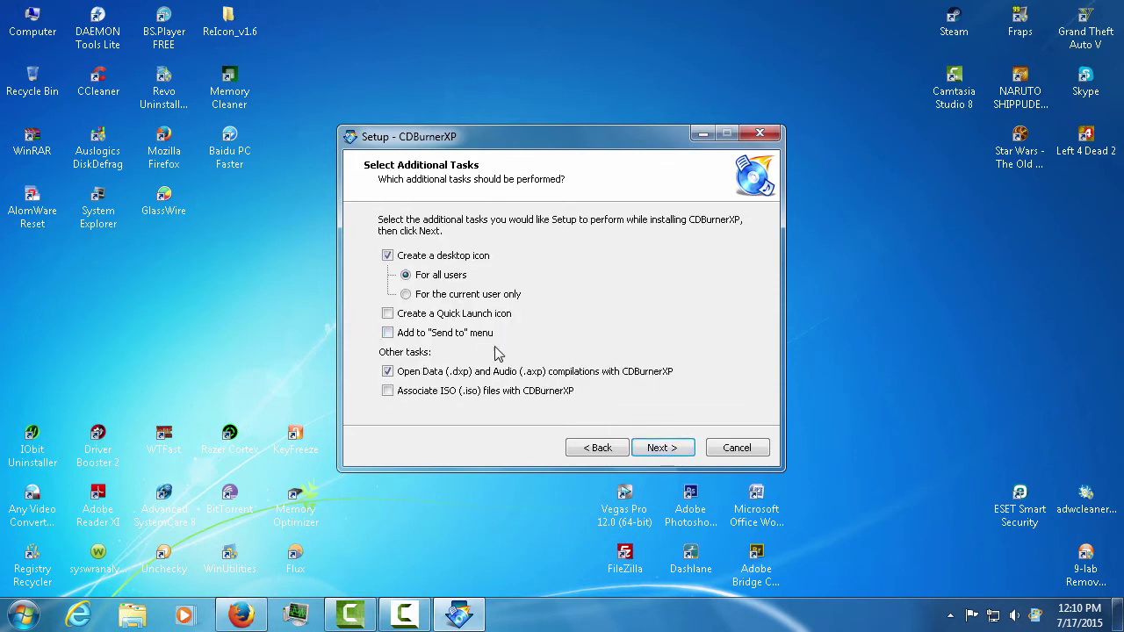
# - Continue with the default additional tasks, without associating ISO files with CDBurnerXP
pyautogui.click(504, 397)
pyautogui.click(504, 397)
pyautogui.click(655, 448)
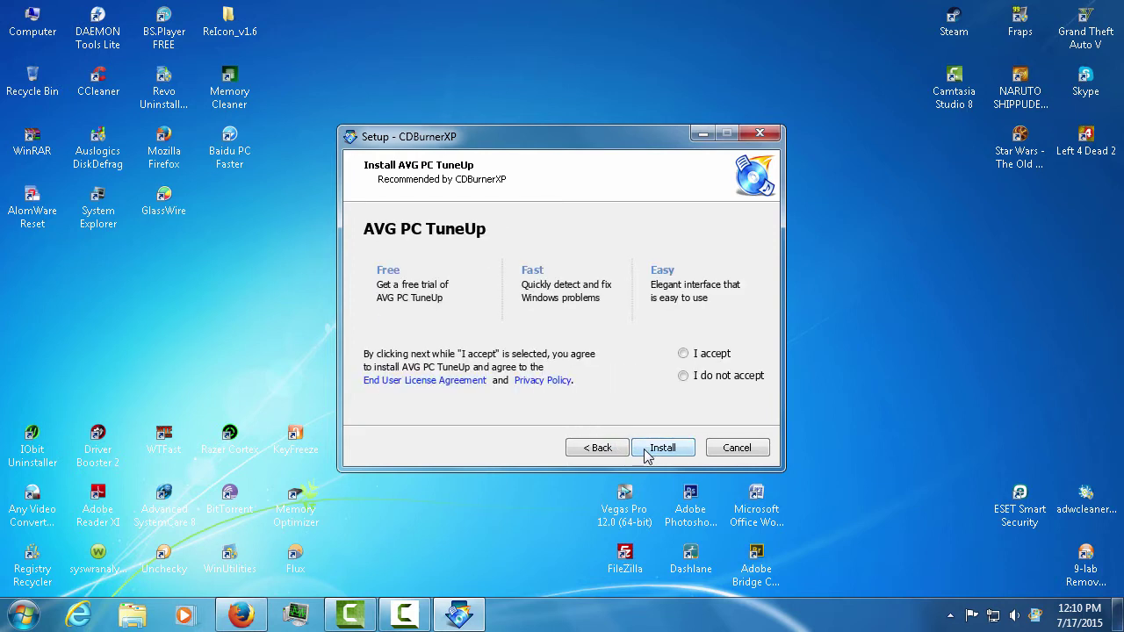
# - Decline the AVG PC TuneUp offer and complete the CDBurnerXP installation, launching the program on exit
pyautogui.click(728, 381)
pyautogui.click(661, 450)
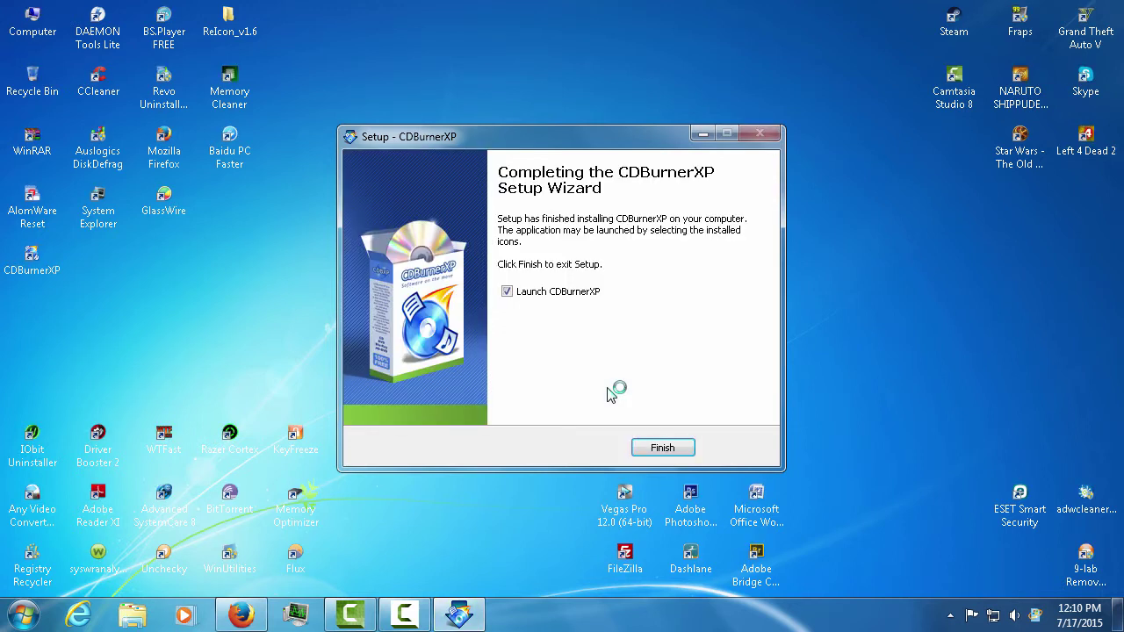
pyautogui.click(674, 450)
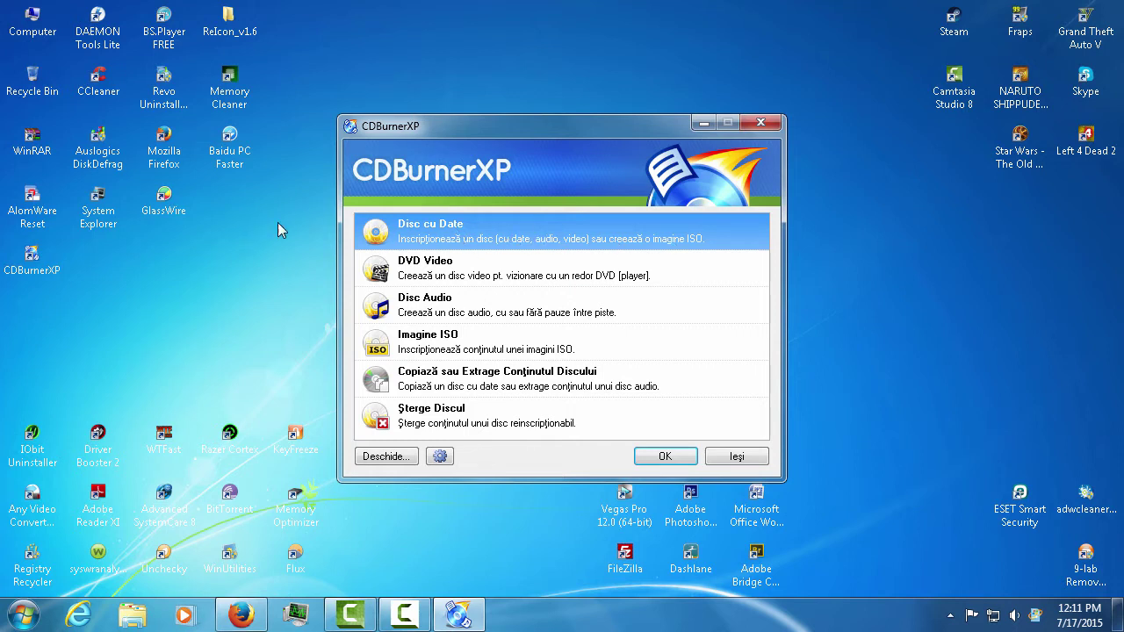
# - Review the DVD video, audio disc, ISO image, disc copy and disc erase options, then exit CDBurnerXP
pyautogui.click(461, 276)
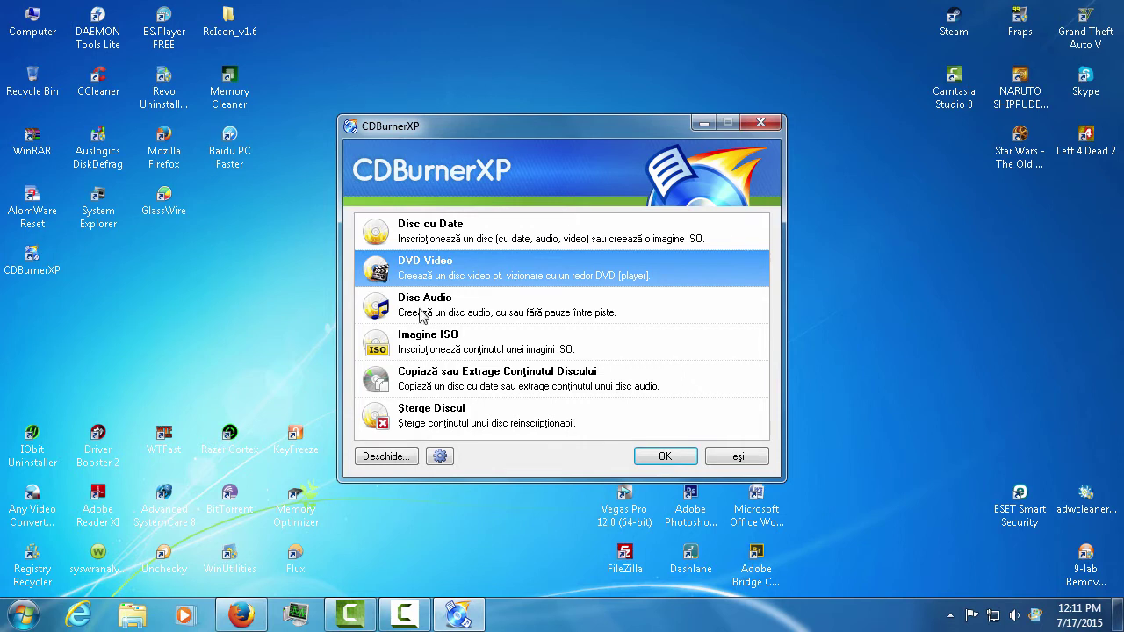
pyautogui.click(375, 304)
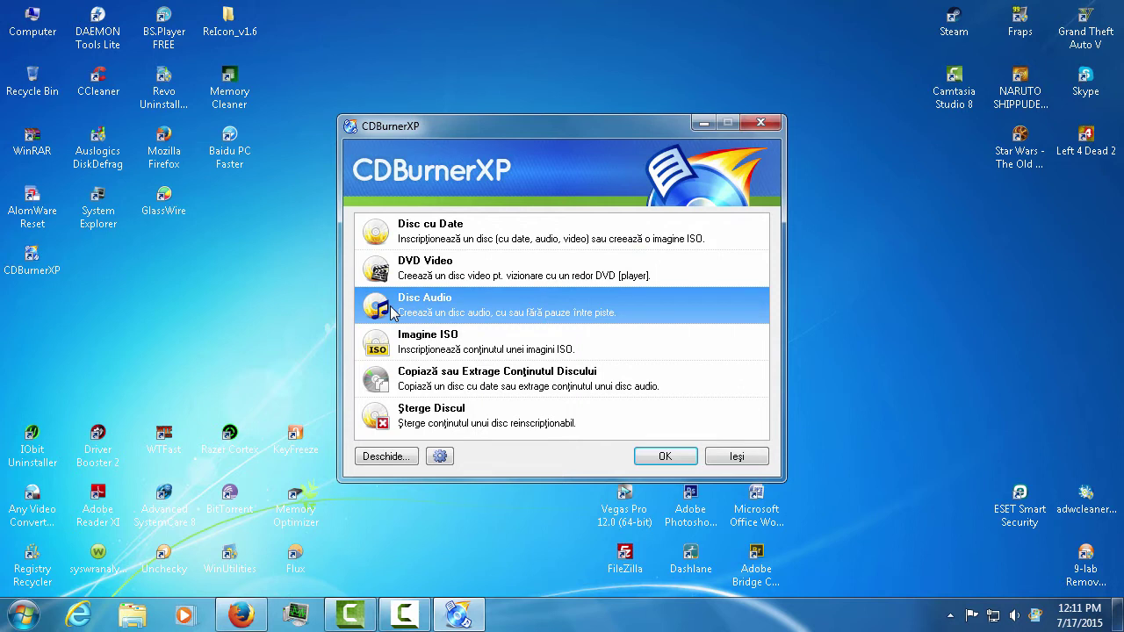
pyautogui.click(422, 348)
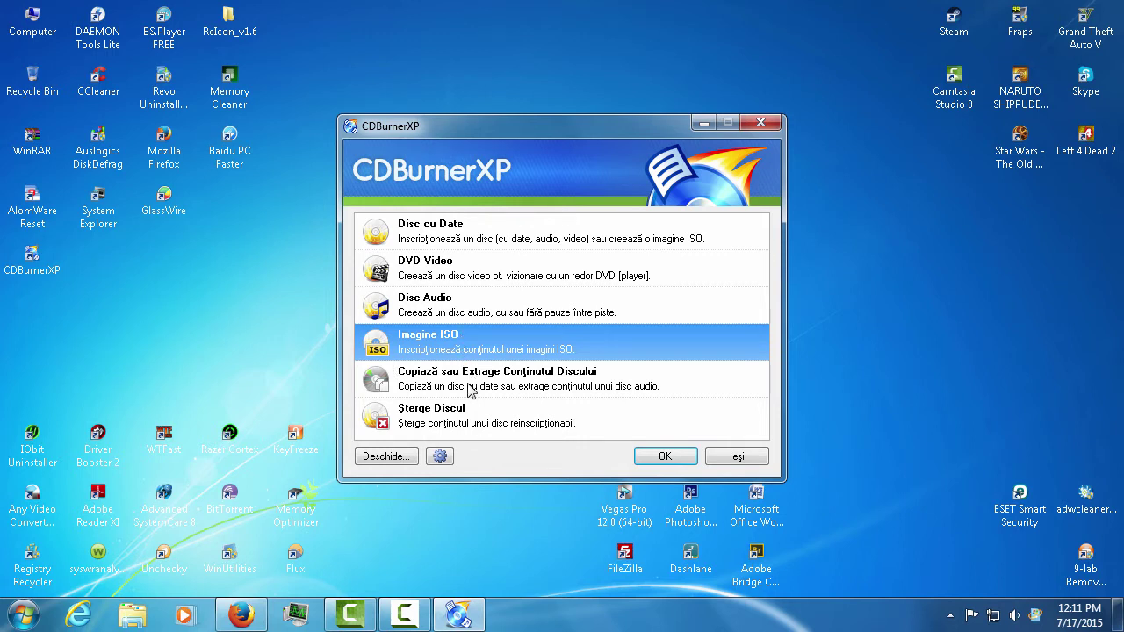
pyautogui.click(383, 381)
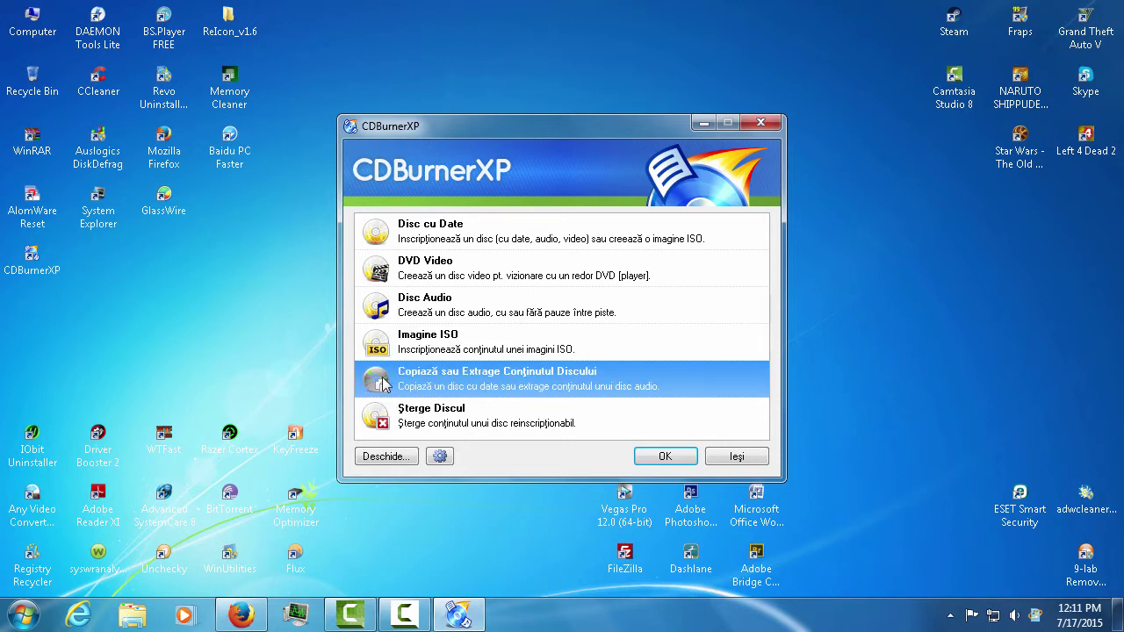
pyautogui.click(449, 426)
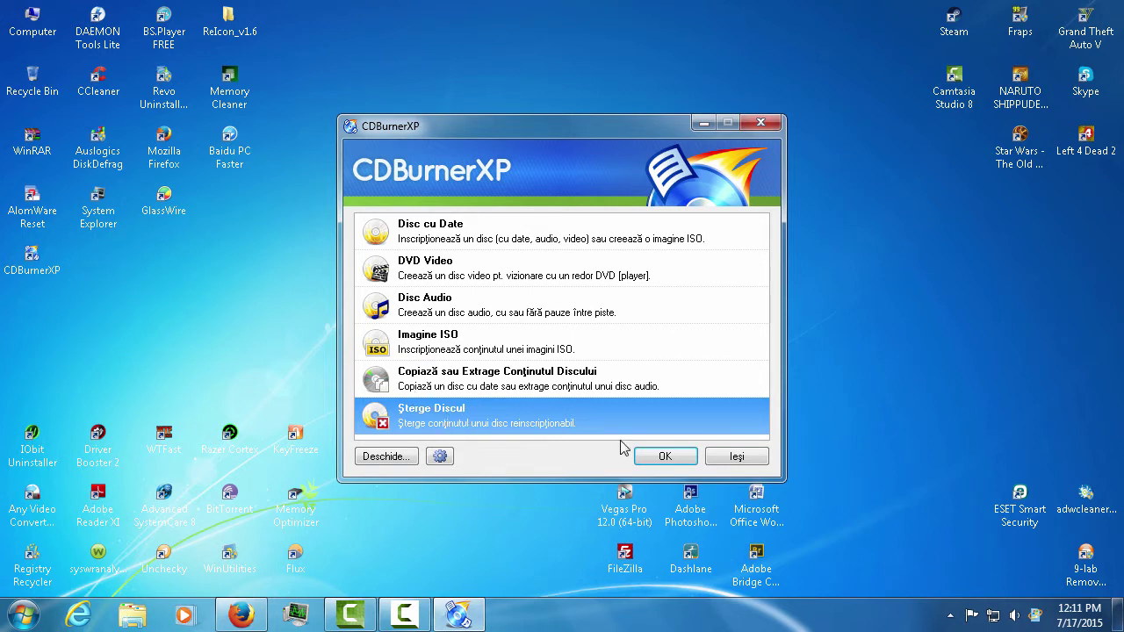
pyautogui.click(738, 456)
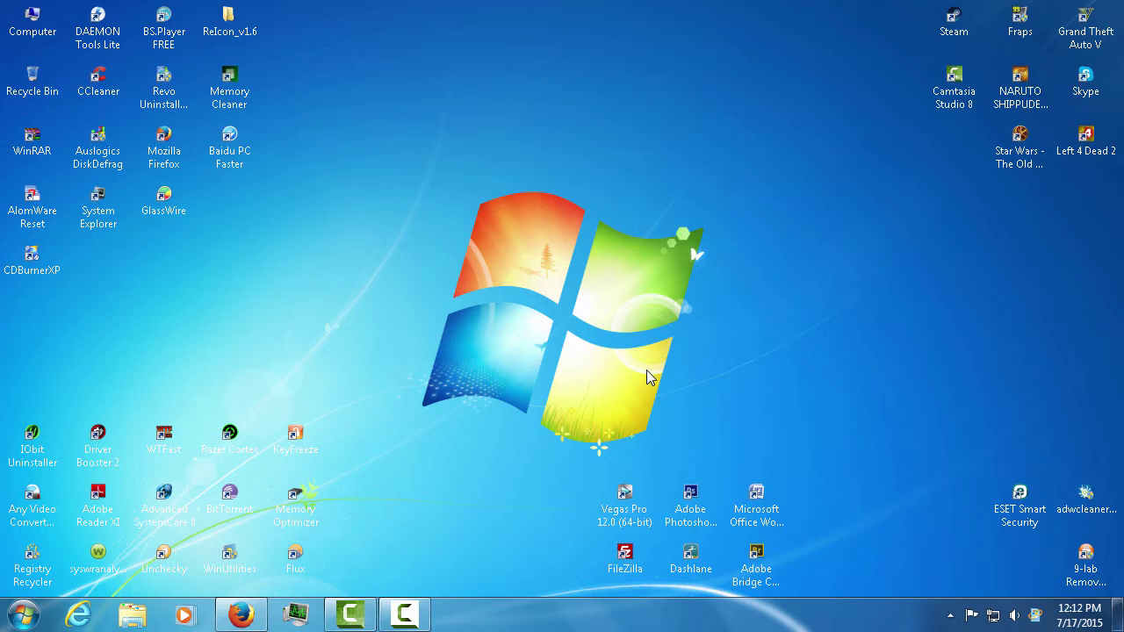
# - Switch to Firefox, search the web for imgburn from the home page, and open the official ImgBurn website
pyautogui.click(240, 614)
pyautogui.click(872, 56)
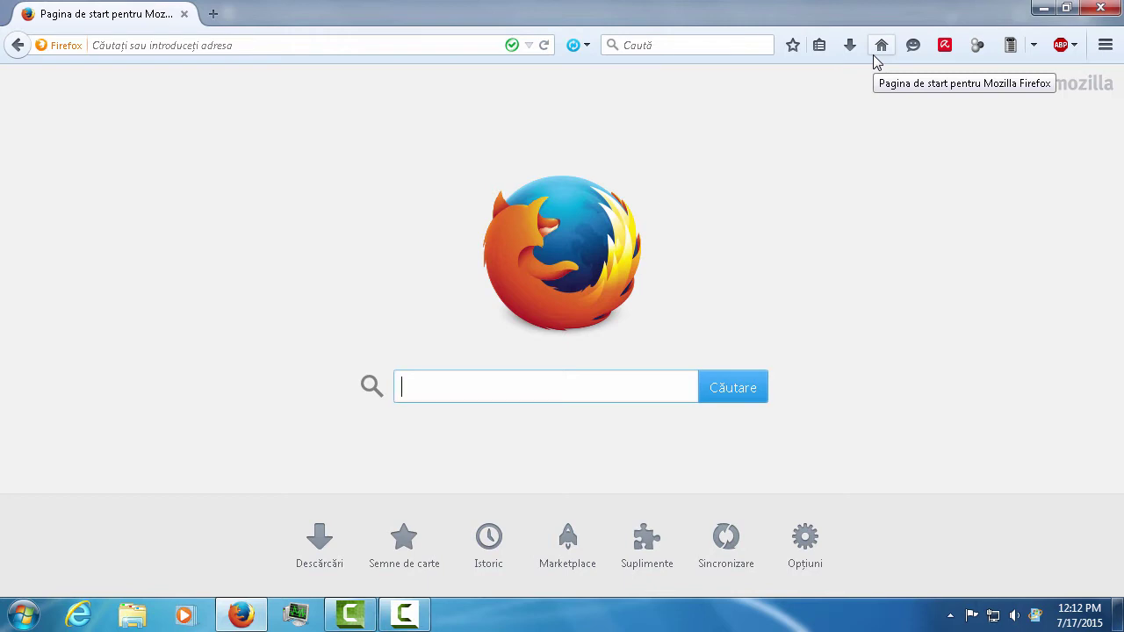
pyautogui.write('im')
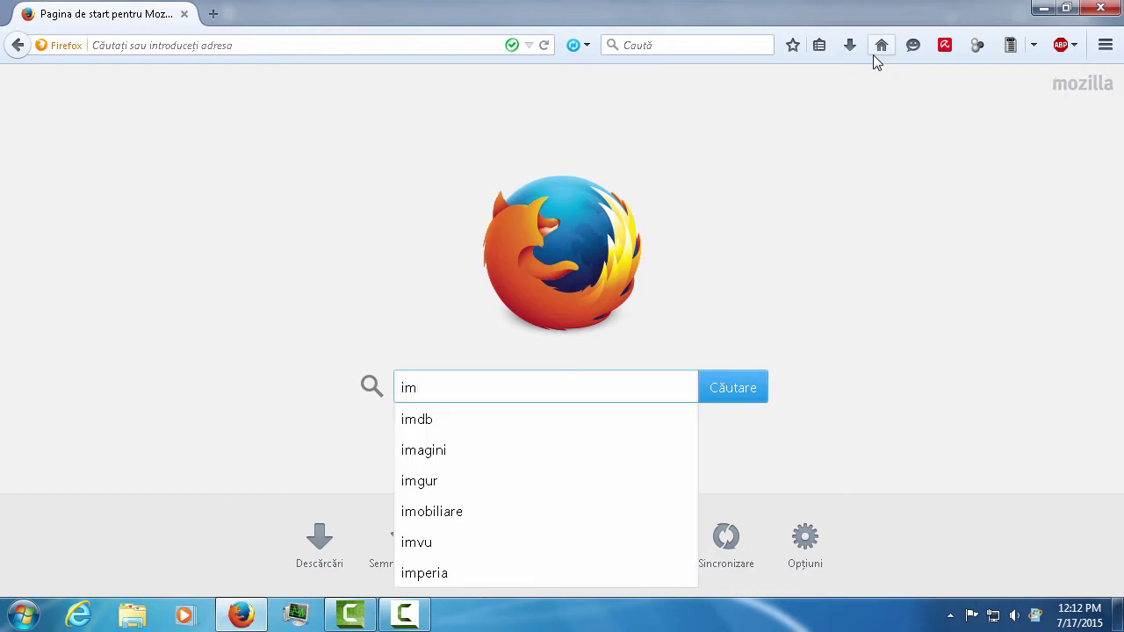
pyautogui.write('gburn')
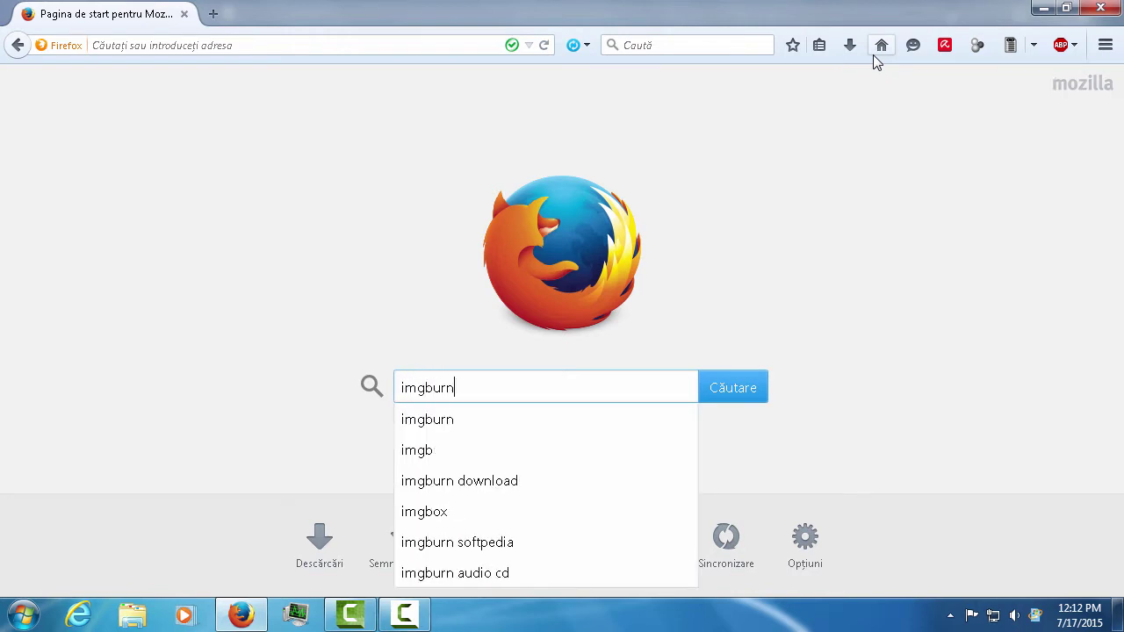
pyautogui.press('Return')
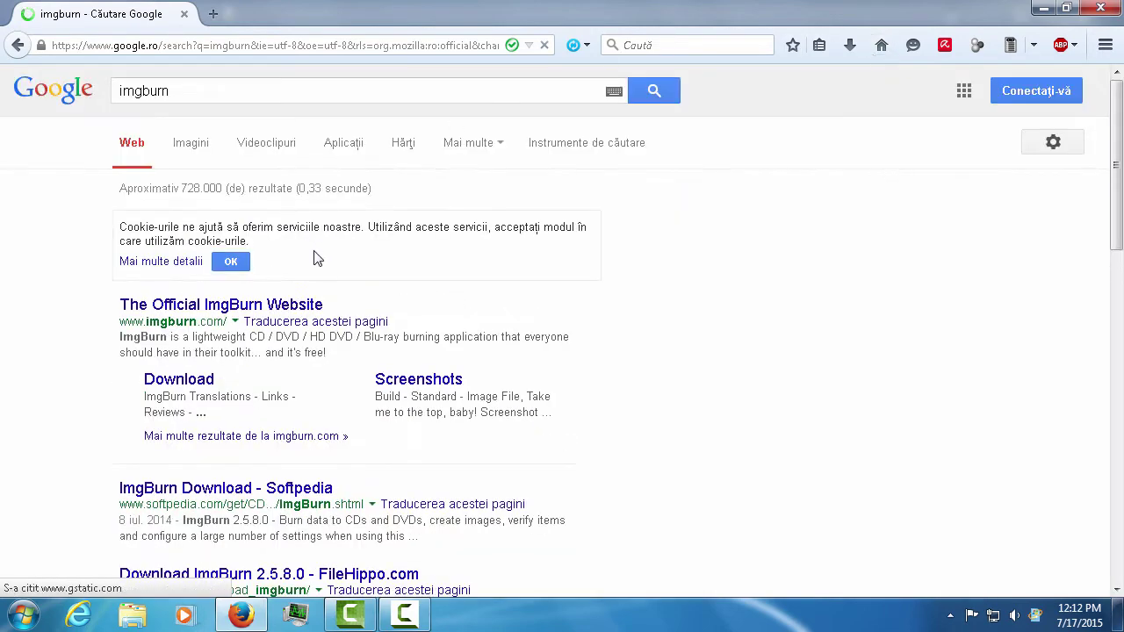
pyautogui.click(294, 305)
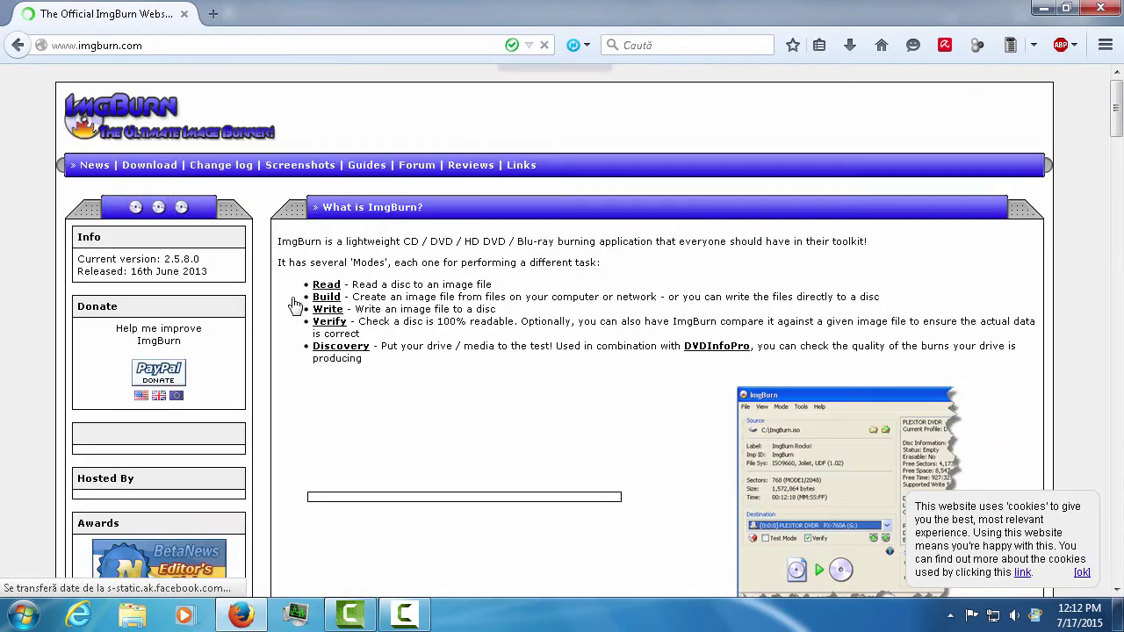
# - Download ImgBurn v2.5.8.0 from Mirror 7, provided by ImgBurn, and save SetupImgBurn_2.5.8.0.exe
pyautogui.scroll(-15, 283, 303)
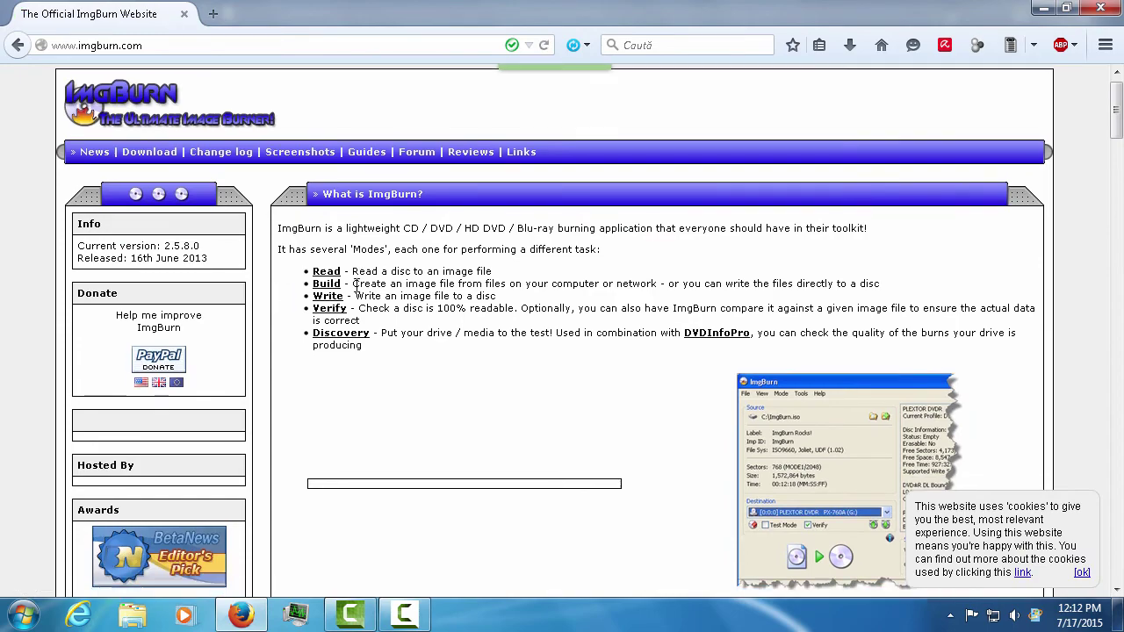
pyautogui.scroll(-5, 379, 291)
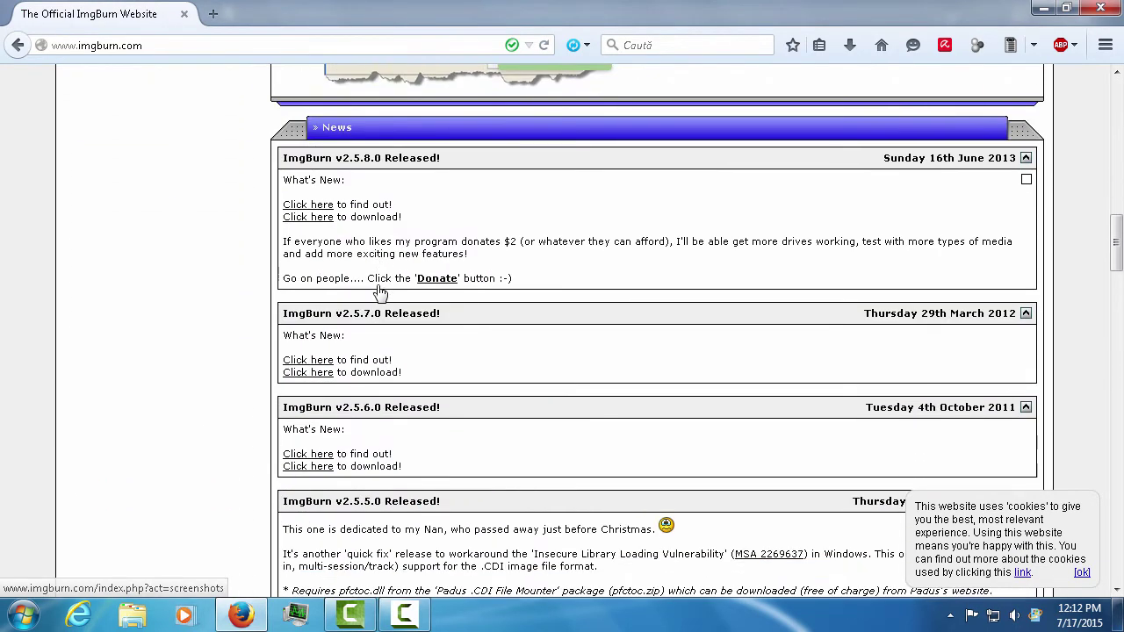
pyautogui.click(309, 217)
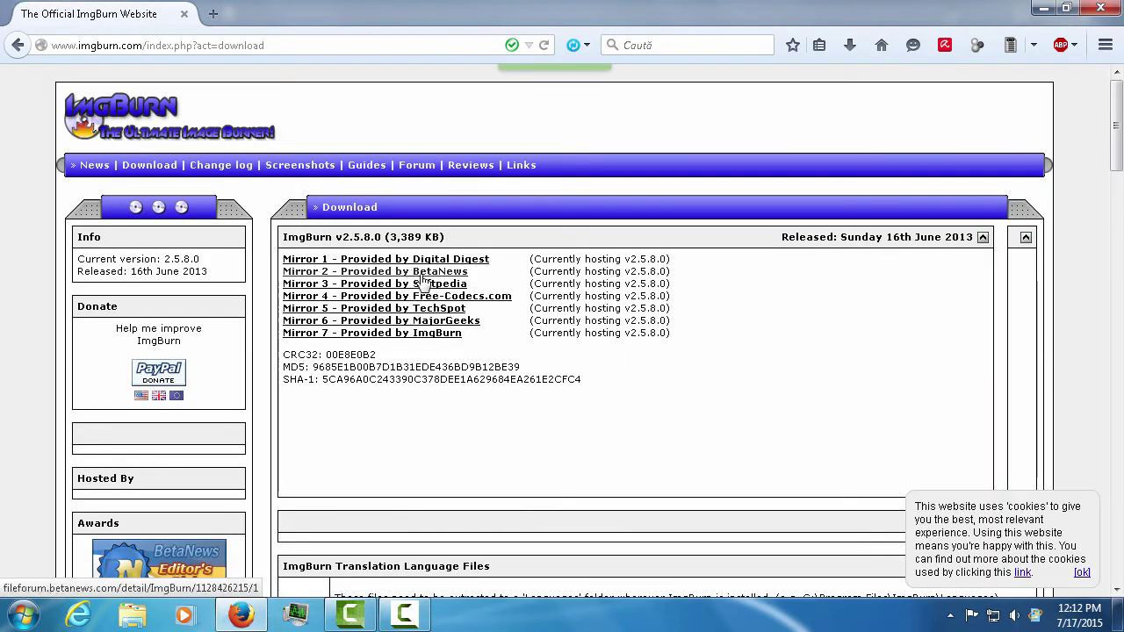
pyautogui.click(370, 338)
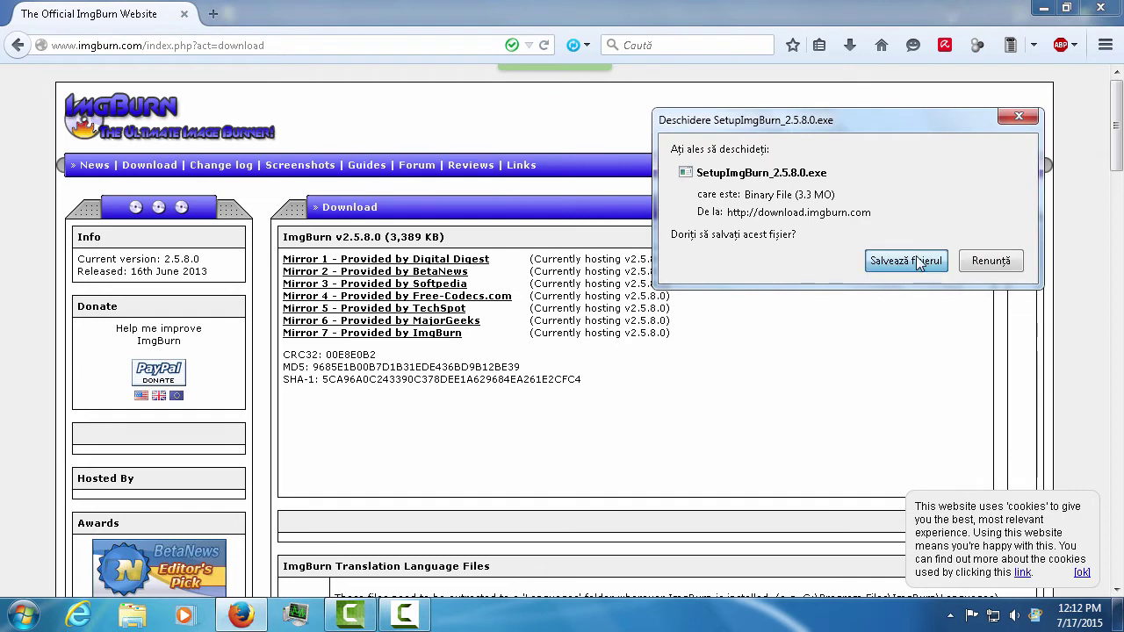
pyautogui.click(919, 268)
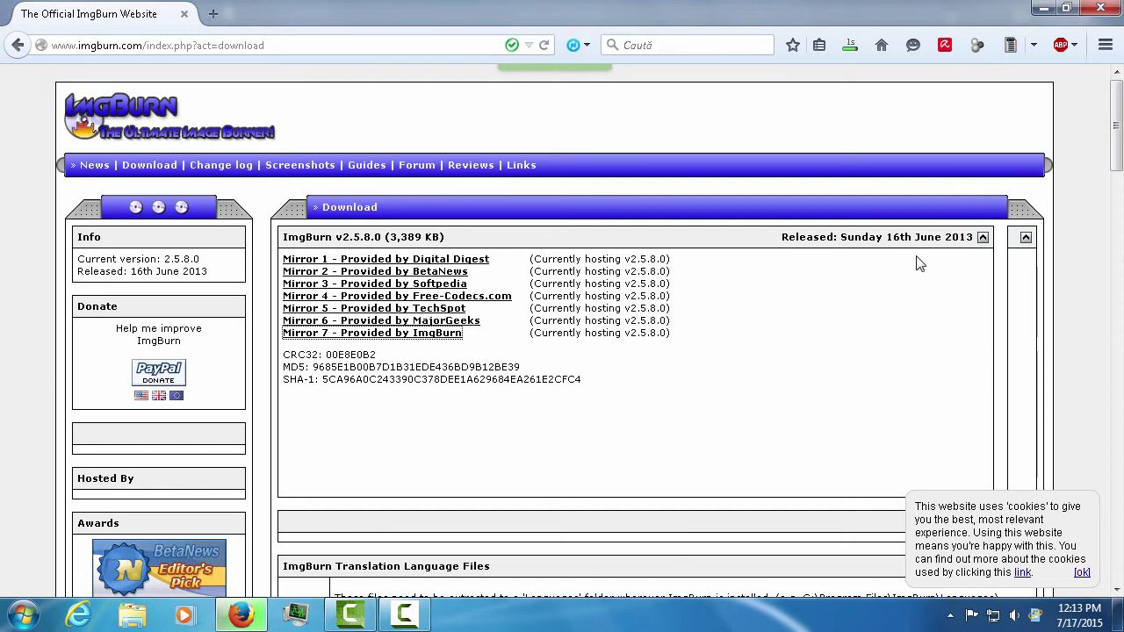
# - Run the downloaded ImgBurn installer and accept its license agreement
pyautogui.click(849, 47)
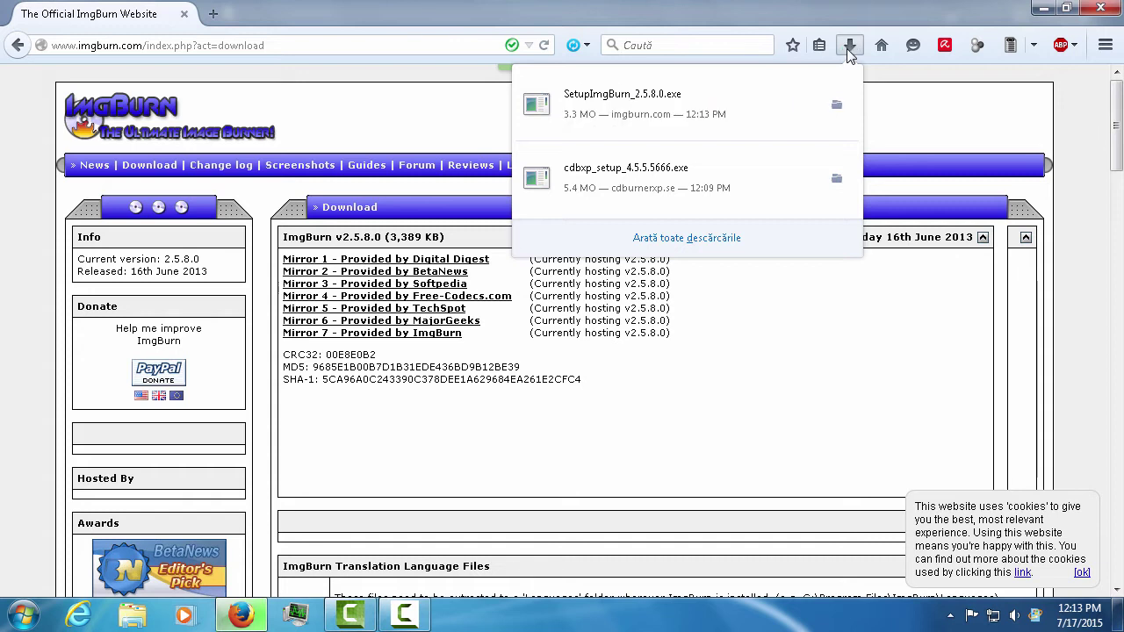
pyautogui.click(634, 167)
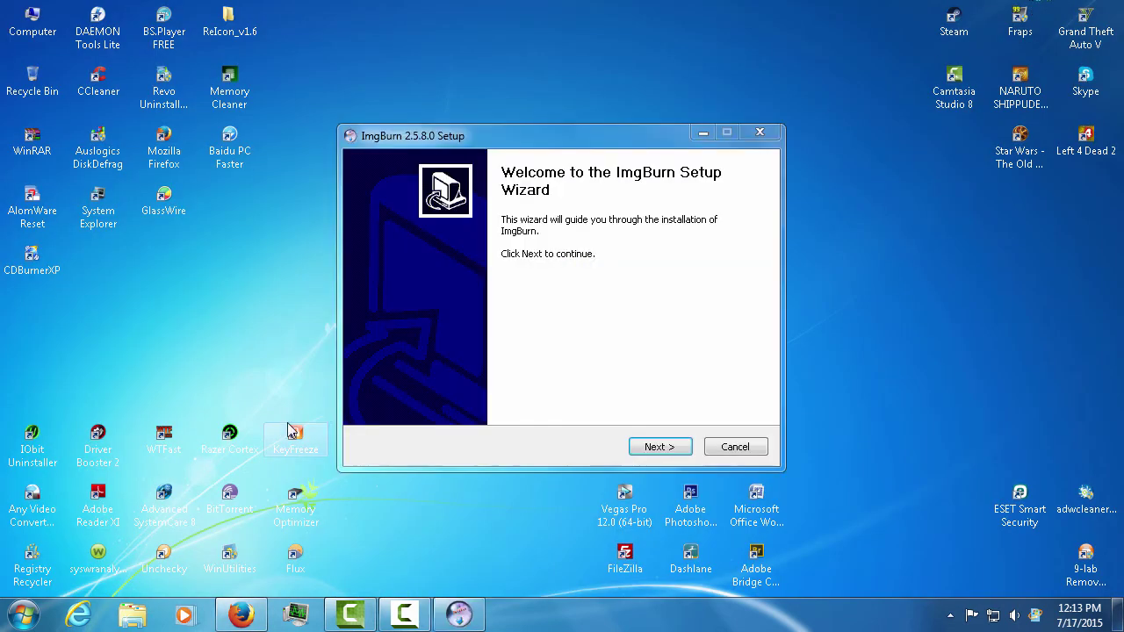
pyautogui.click(660, 447)
pyautogui.click(489, 407)
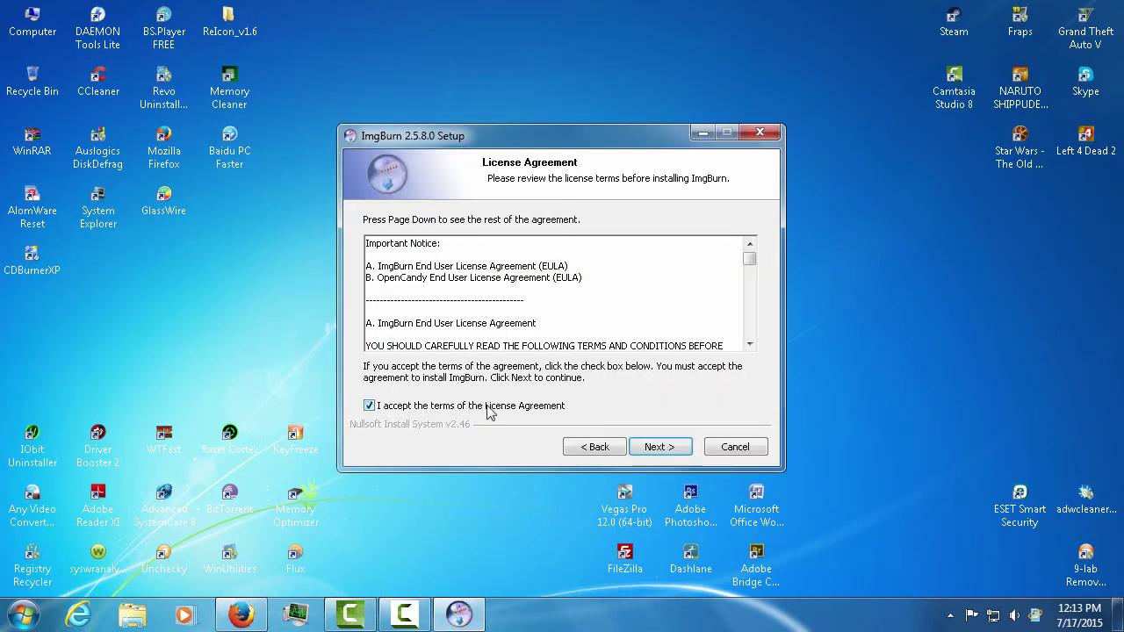
pyautogui.click(659, 447)
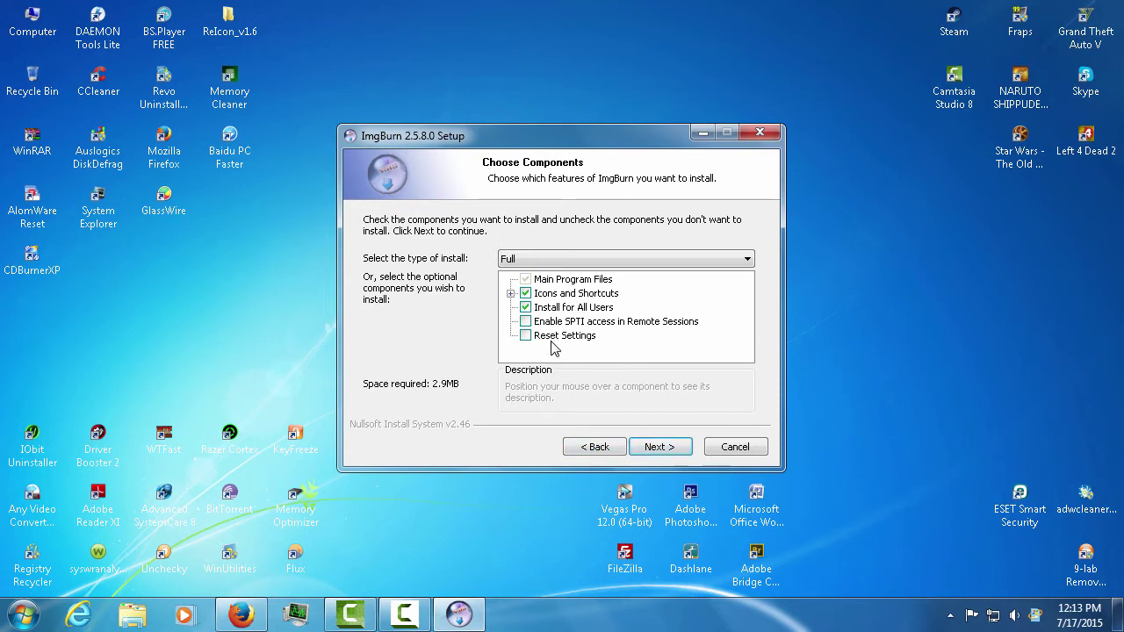
# - Keep the Full component selection and the default install location and Start Menu folder for ImgBurn
pyautogui.click(655, 448)
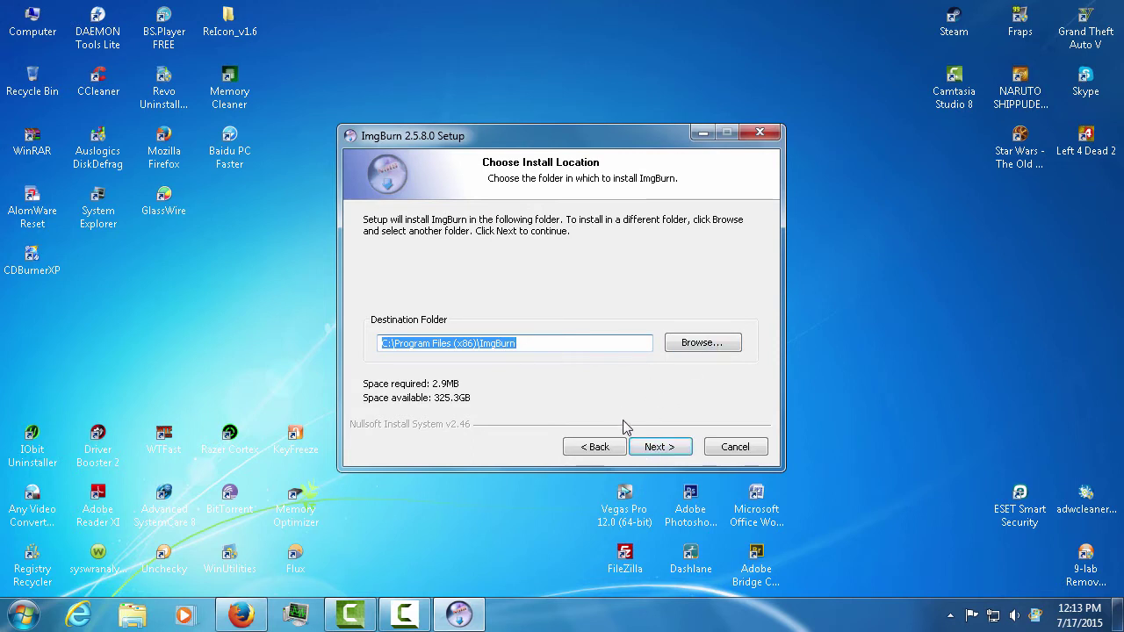
pyautogui.click(657, 450)
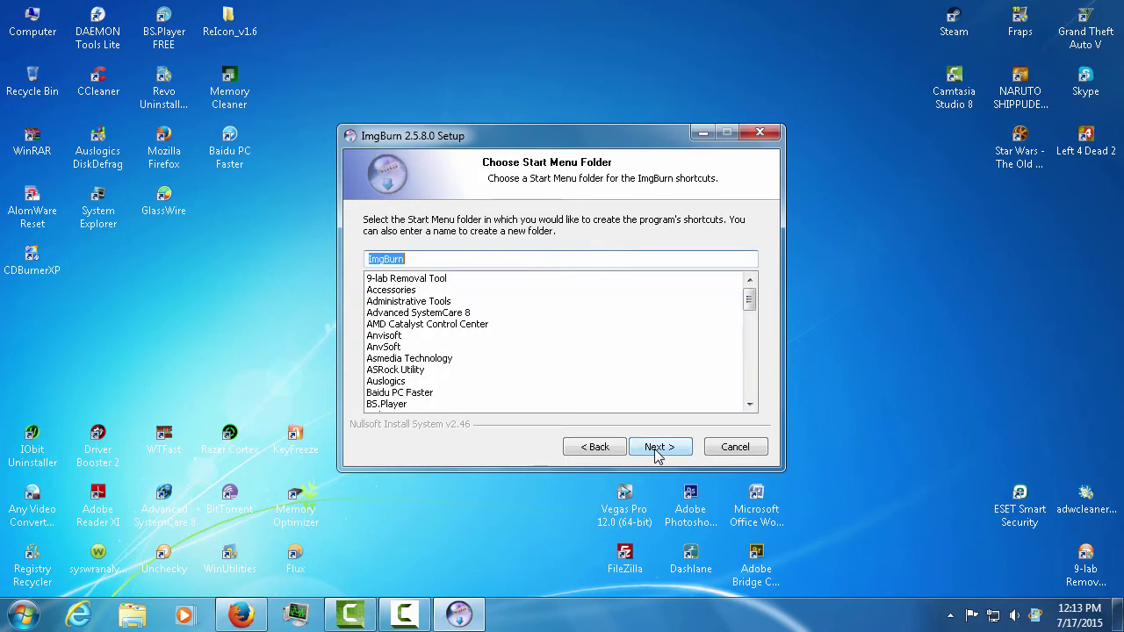
pyautogui.click(657, 449)
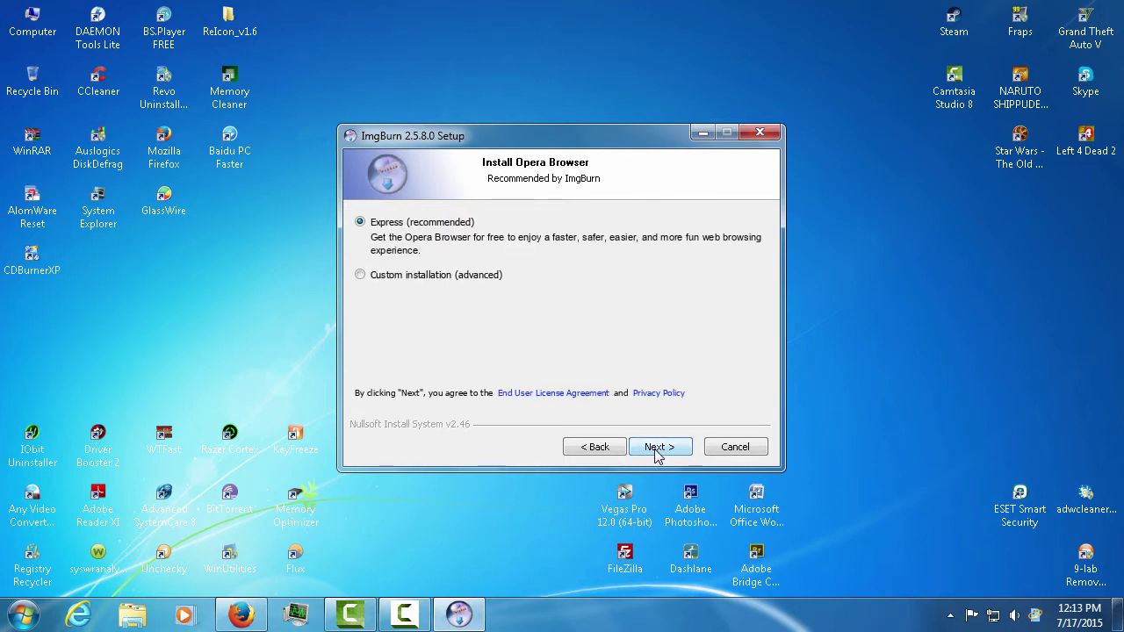
# - Decline the Opera Browser and AVG PC TuneUp offers and finish the ImgBurn installation with periodic update checks allowed
pyautogui.click(455, 276)
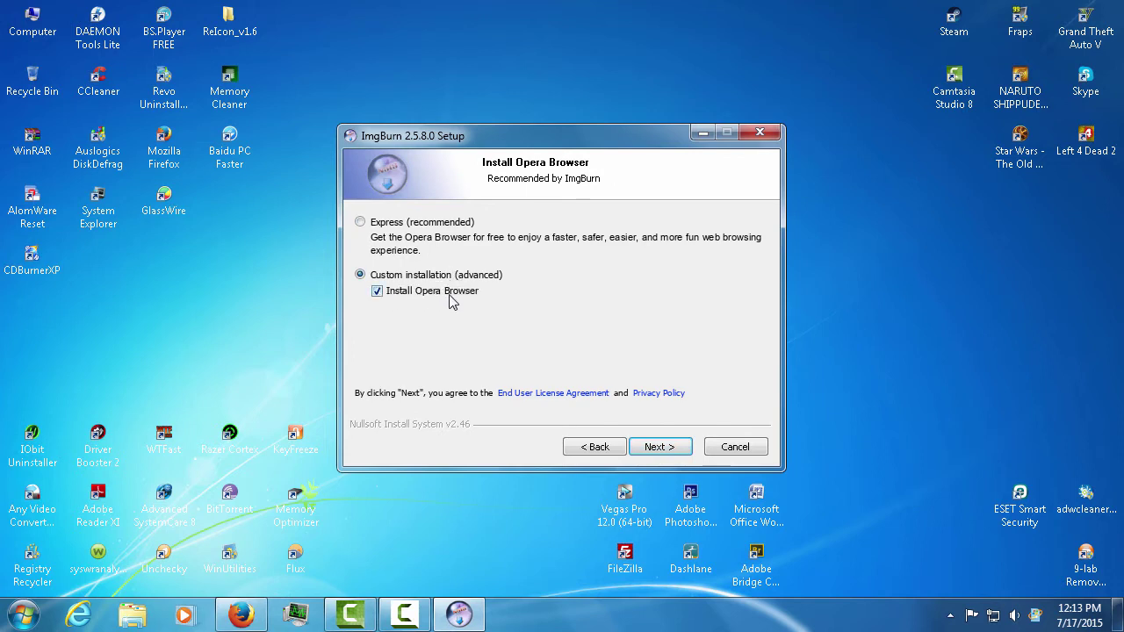
pyautogui.click(381, 294)
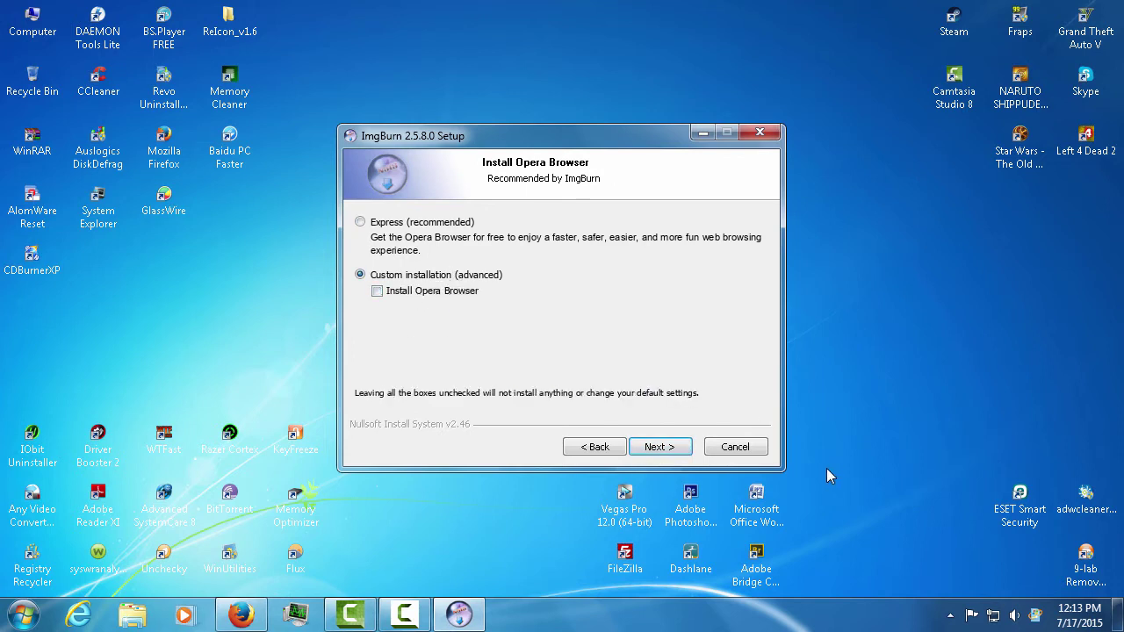
pyautogui.click(670, 448)
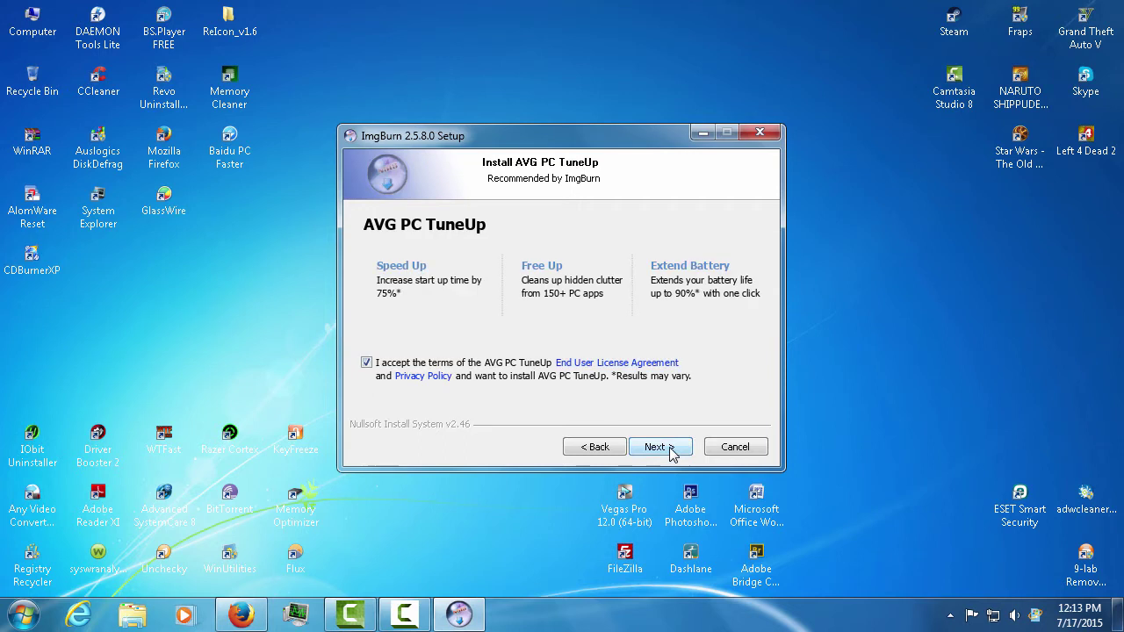
pyautogui.click(366, 363)
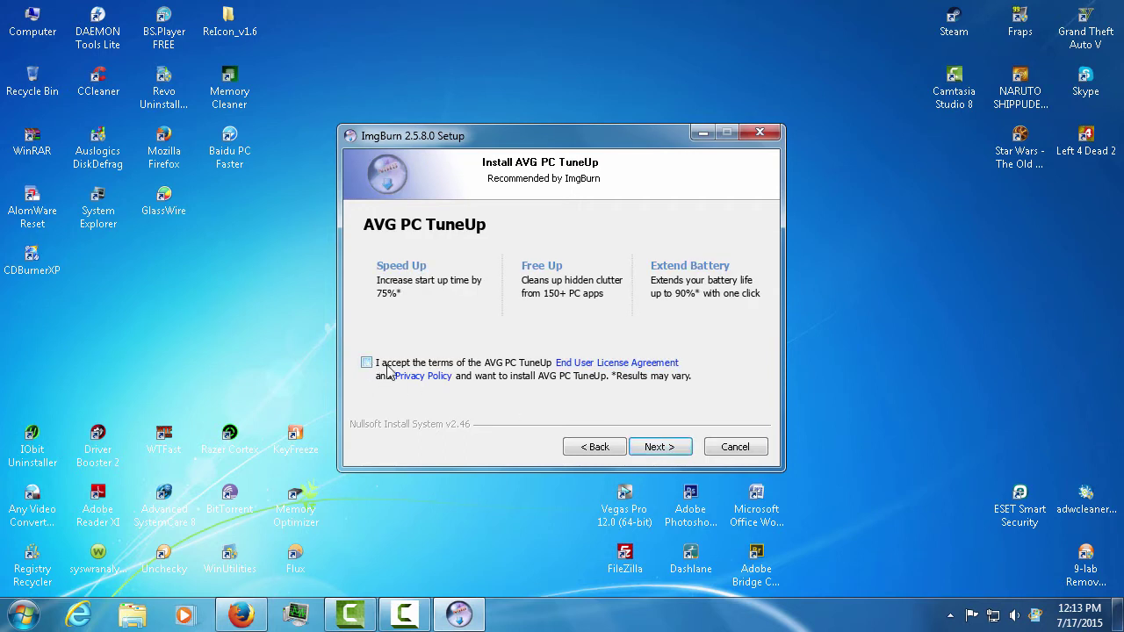
pyautogui.click(652, 450)
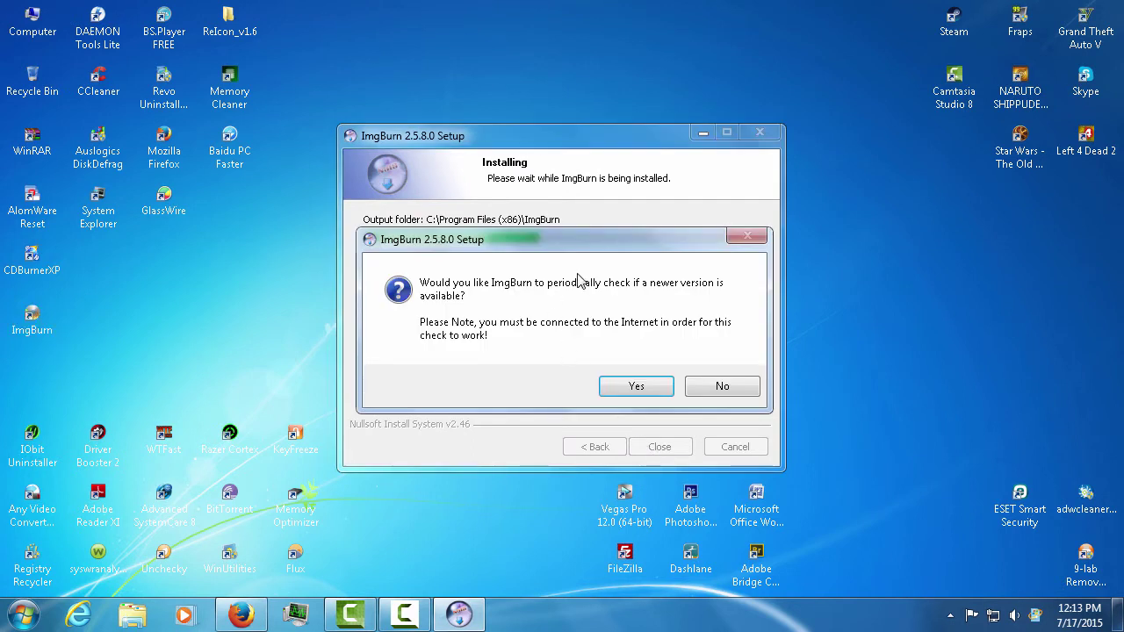
pyautogui.click(627, 383)
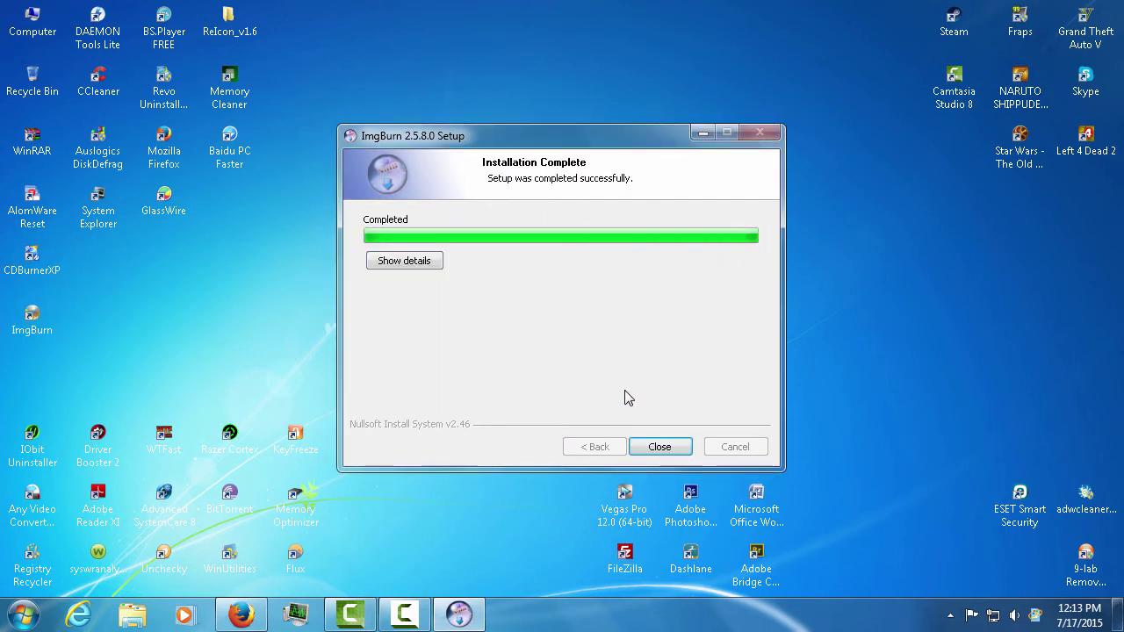
pyautogui.click(659, 449)
# - Place the ImgBurn desktop shortcut beside the CDBurnerXP shortcut and launch ImgBurn
pyautogui.moveTo(32, 316); pyautogui.dragTo(104, 256)
pyautogui.doubleClick(101, 257)
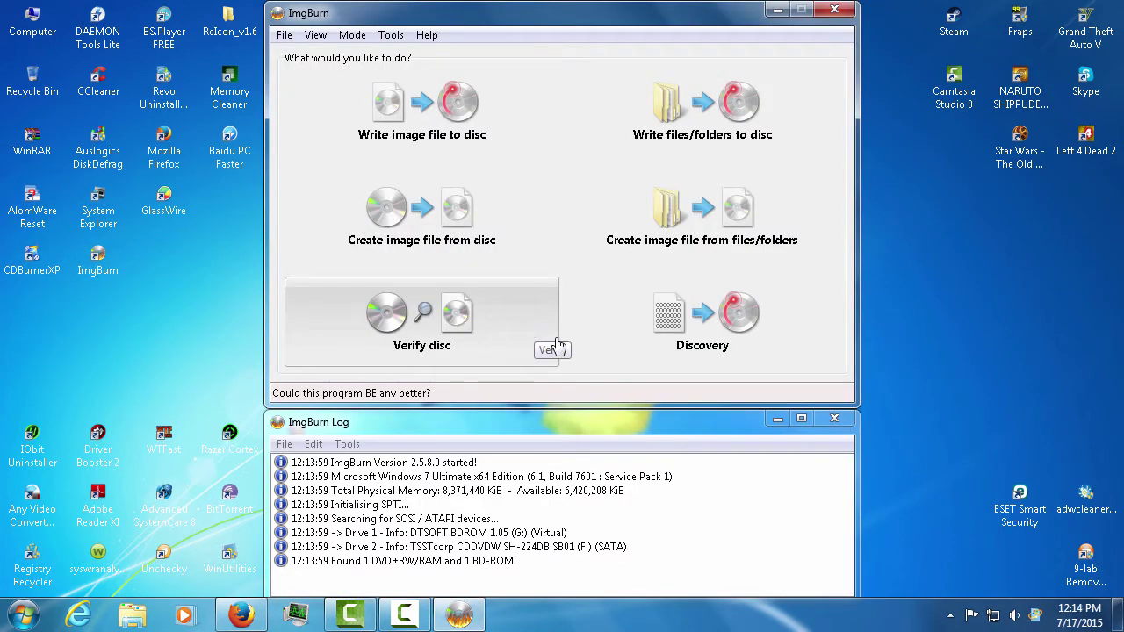
# - Close the ImgBurn Log window and move the main ImgBurn window lower on the desktop
pyautogui.click(843, 425)
pyautogui.click(650, 402)
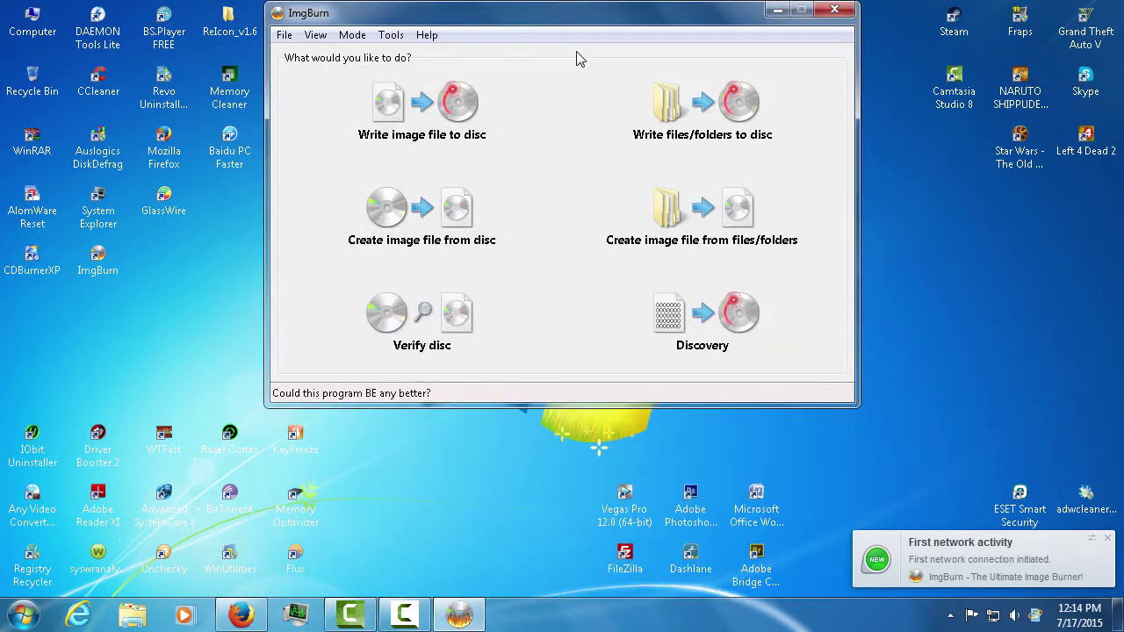
pyautogui.moveTo(599, 16); pyautogui.dragTo(627, 110)
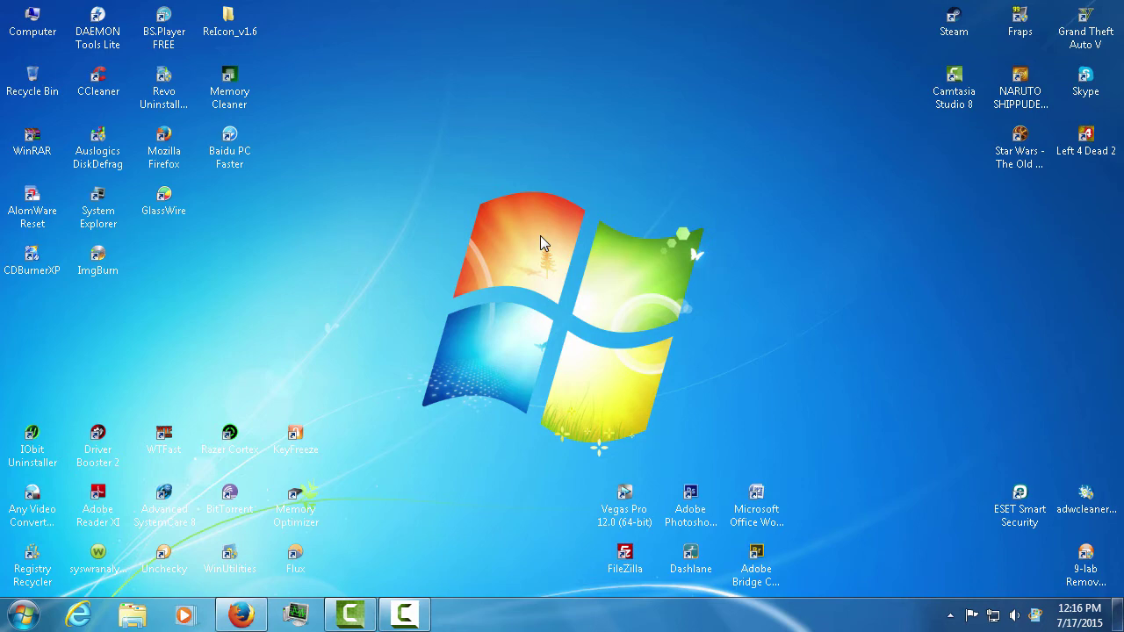
pyautogui.click(241, 614)
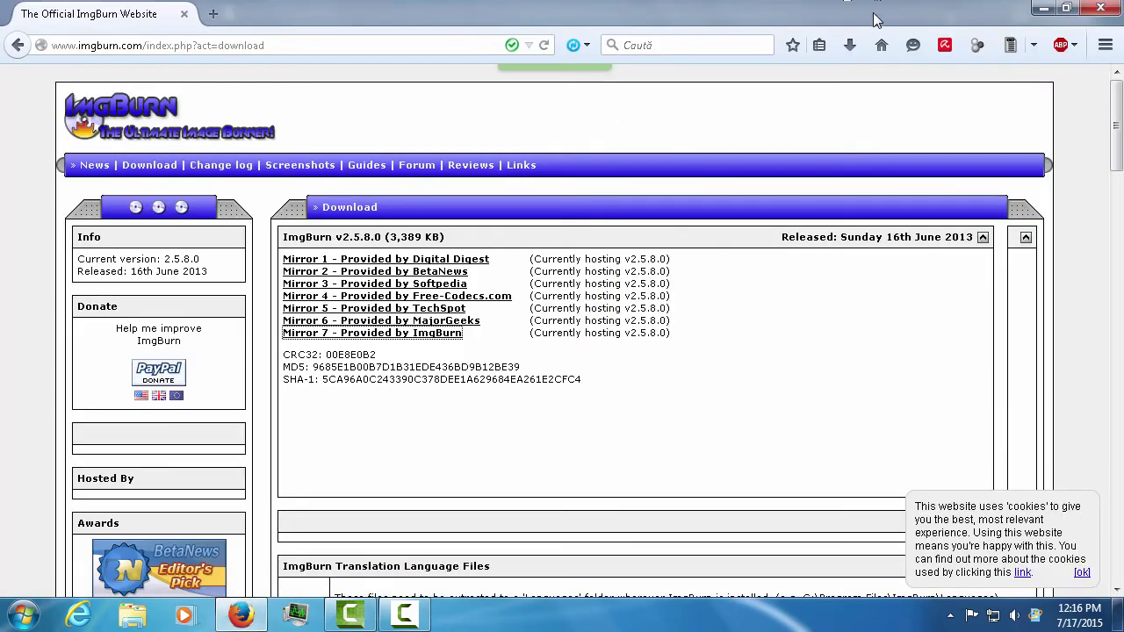
pyautogui.click(875, 52)
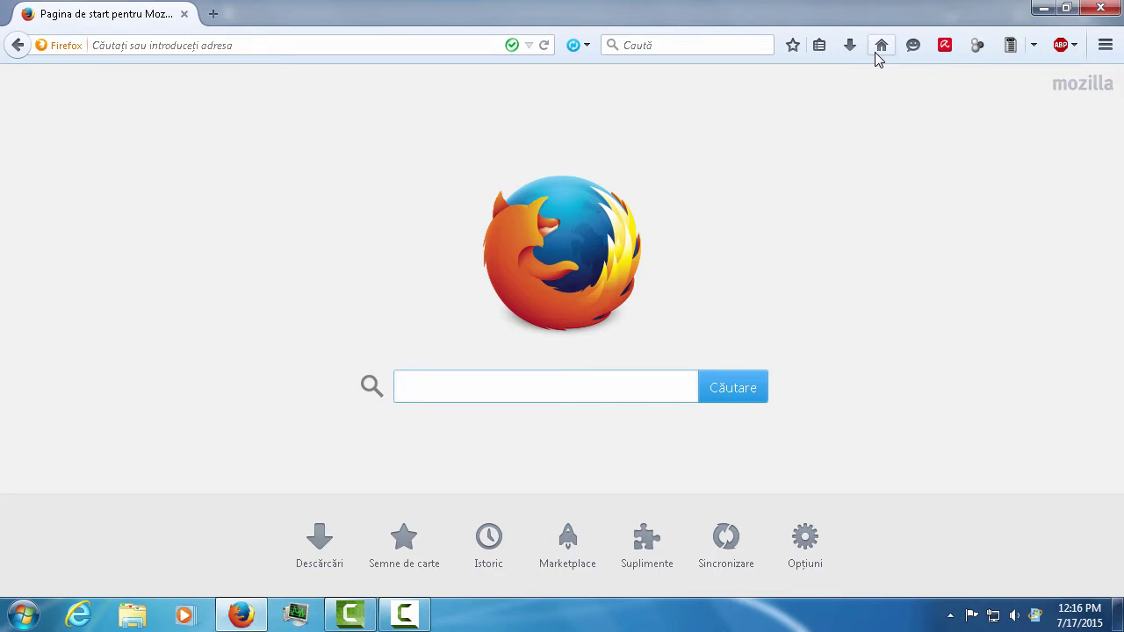
pyautogui.write('www.burn')
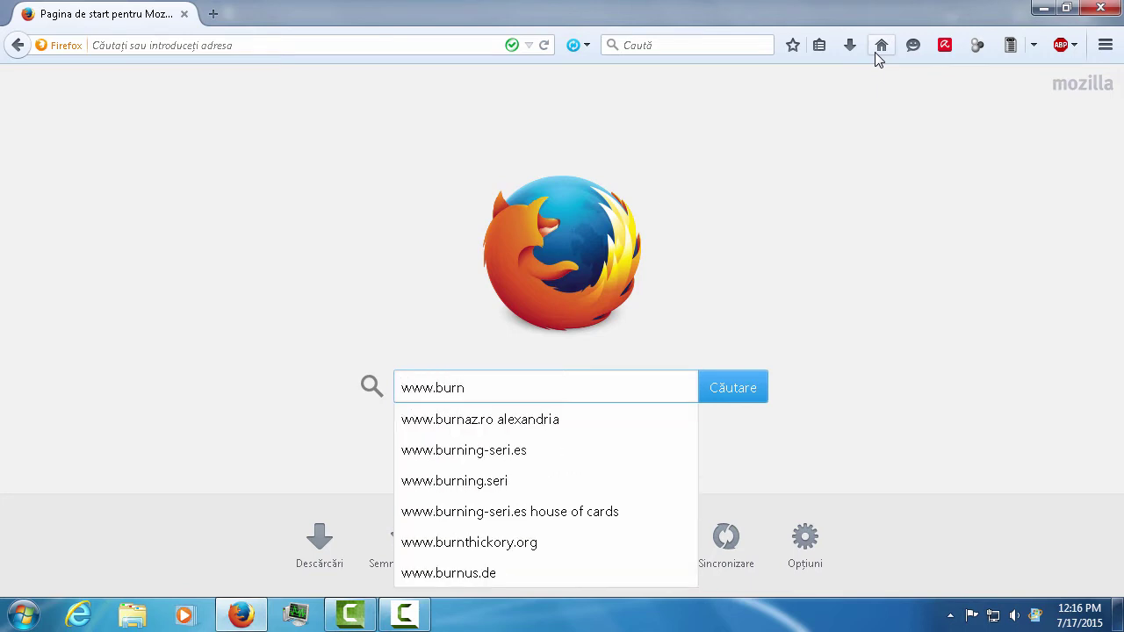
pyautogui.write('aware')
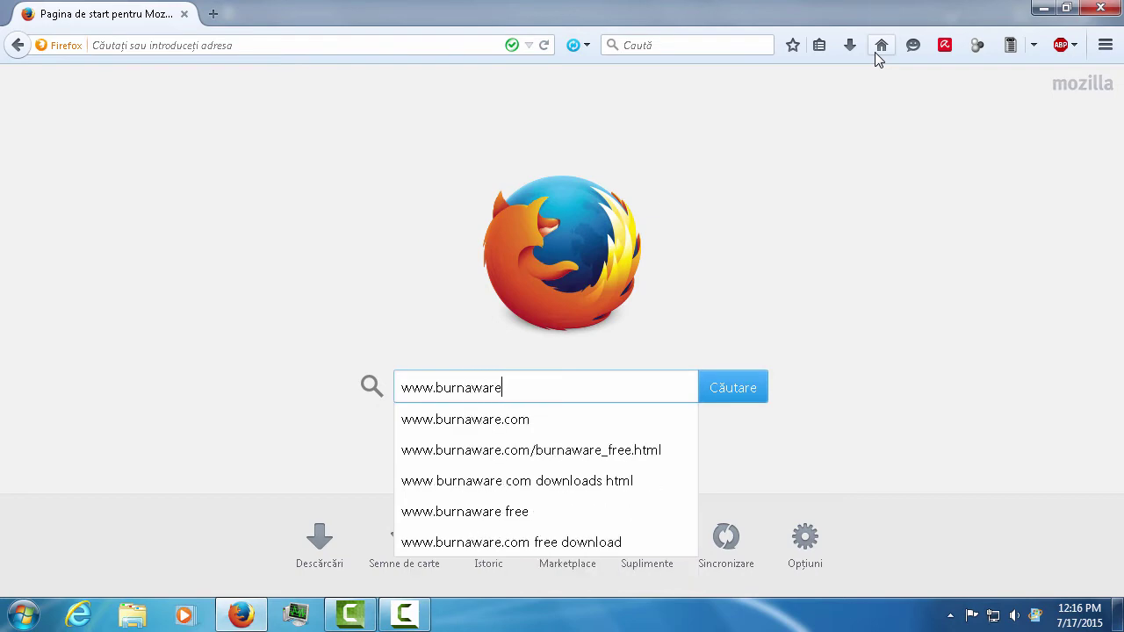
pyautogui.press('Down')
pyautogui.press('Return')
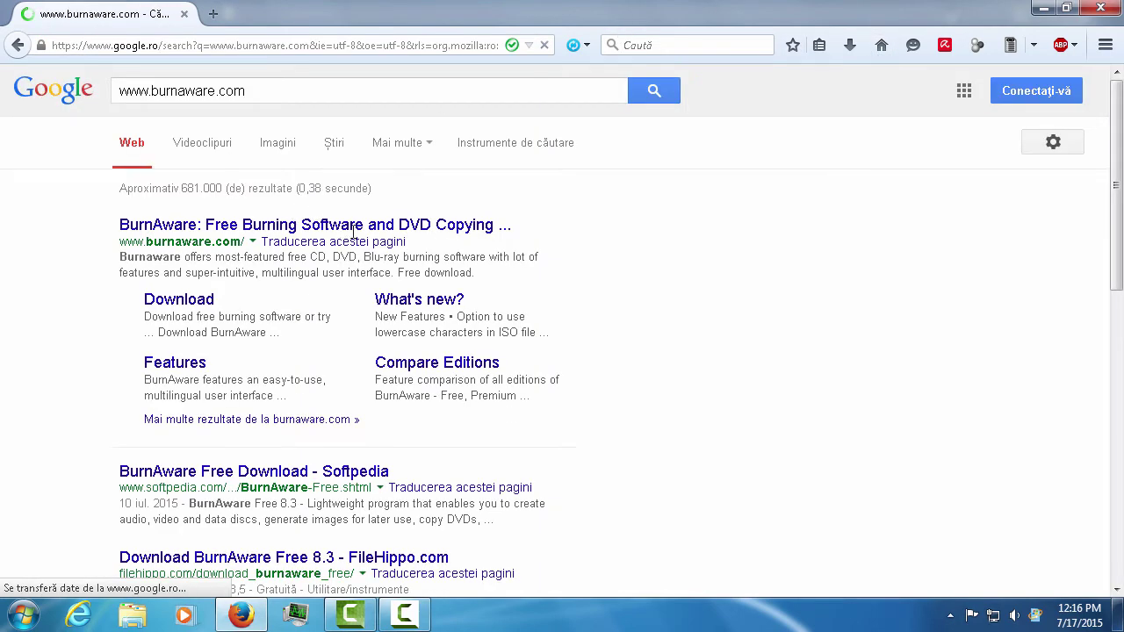
pyautogui.click(411, 308)
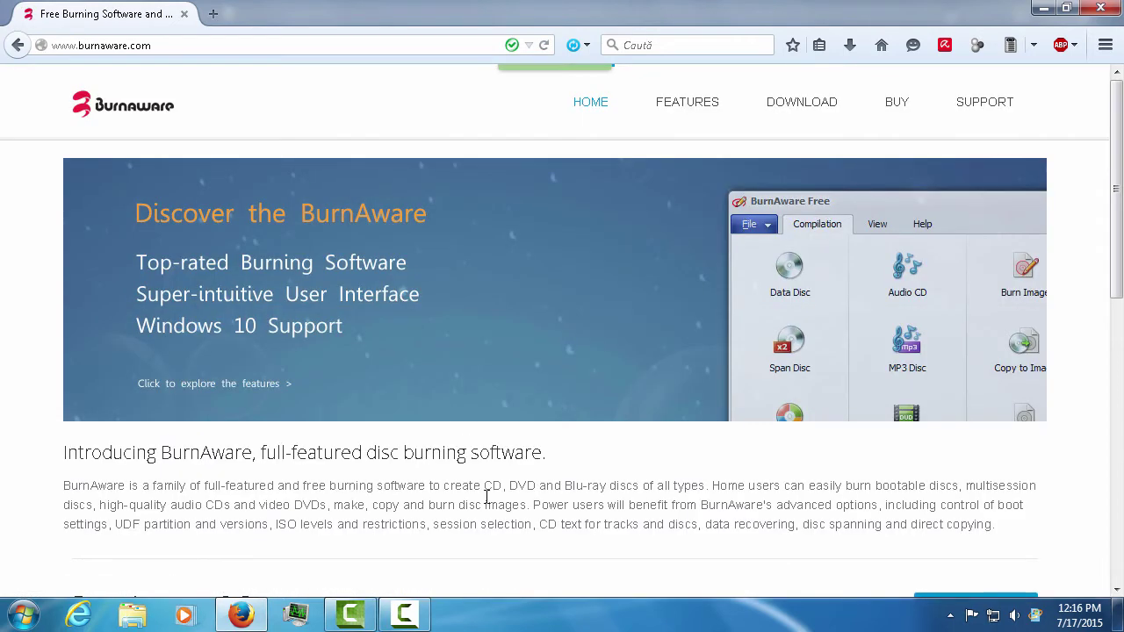
# - Download BurnAware Free from the site's download page and save burnaware_free.exe
pyautogui.click(816, 118)
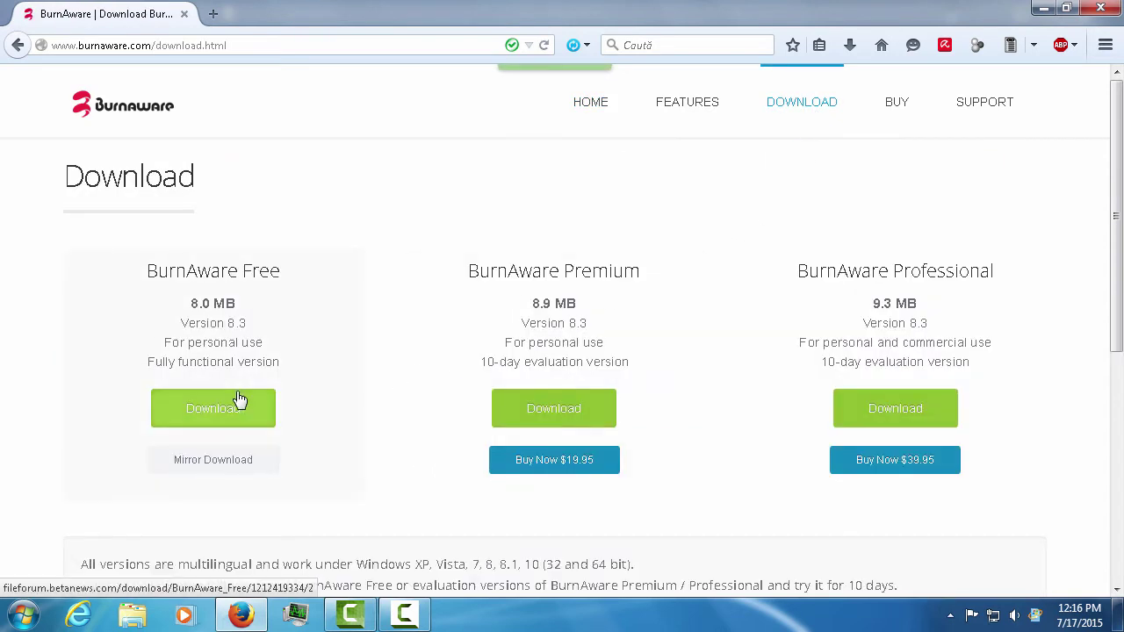
pyautogui.click(213, 409)
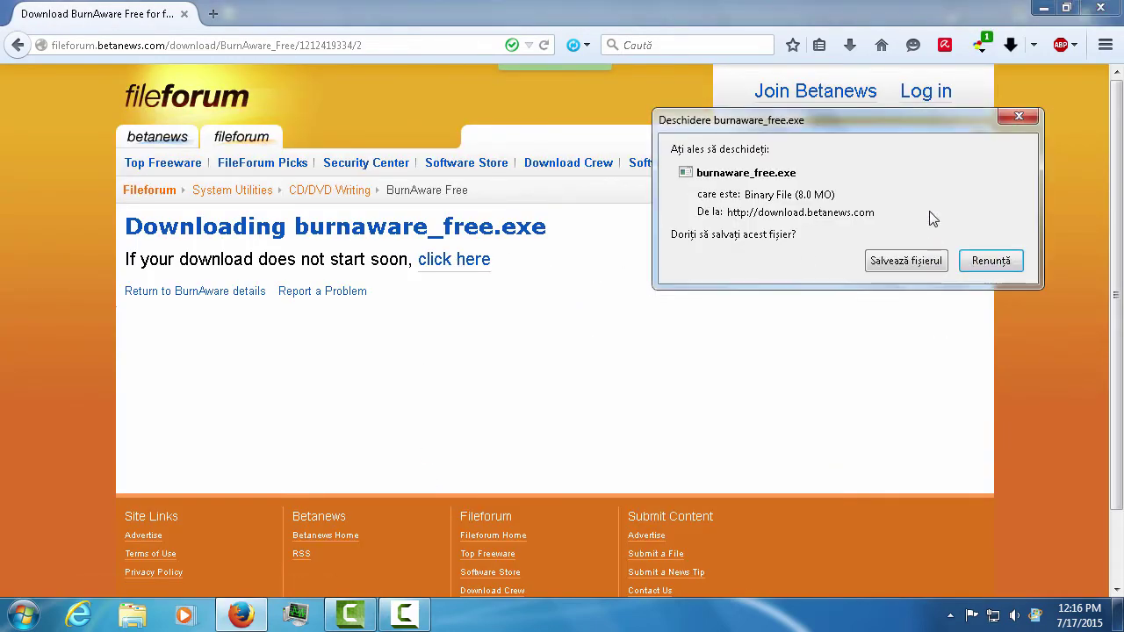
pyautogui.click(927, 260)
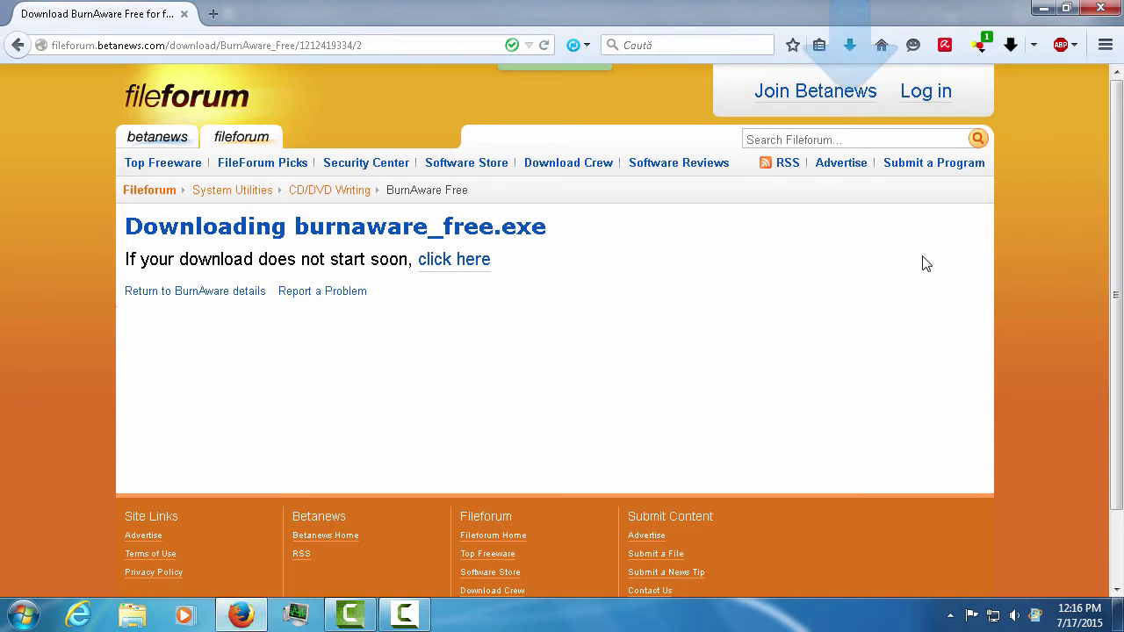
# - Run the downloaded burnaware_free.exe, allow it to start, and keep English as the setup language
pyautogui.click(848, 47)
pyautogui.click(705, 131)
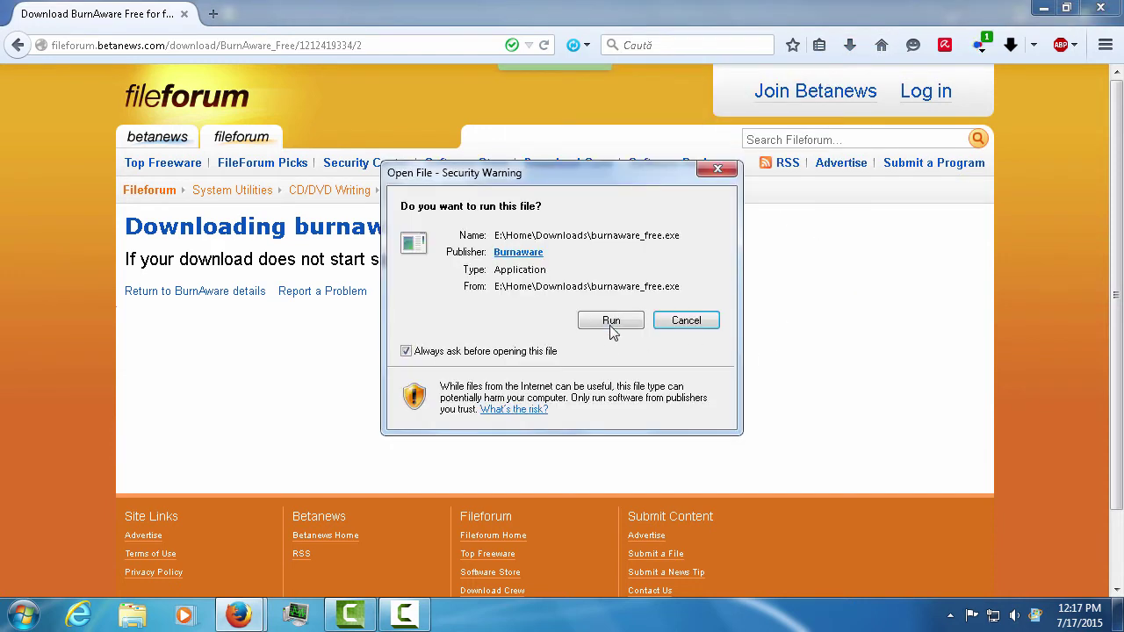
pyautogui.click(612, 323)
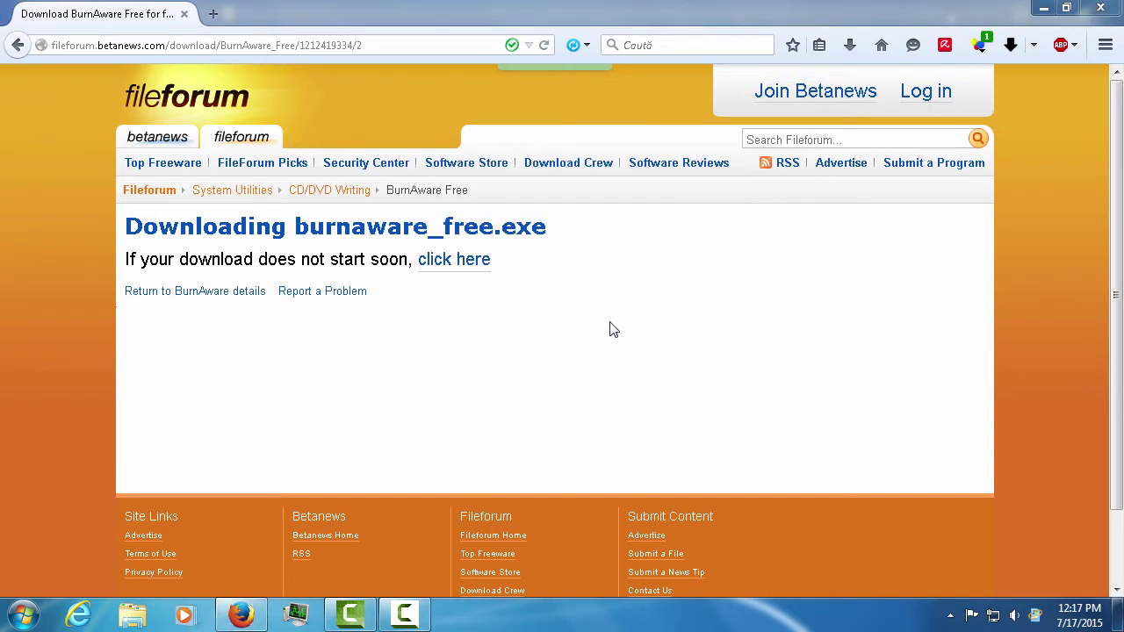
pyautogui.click(586, 314)
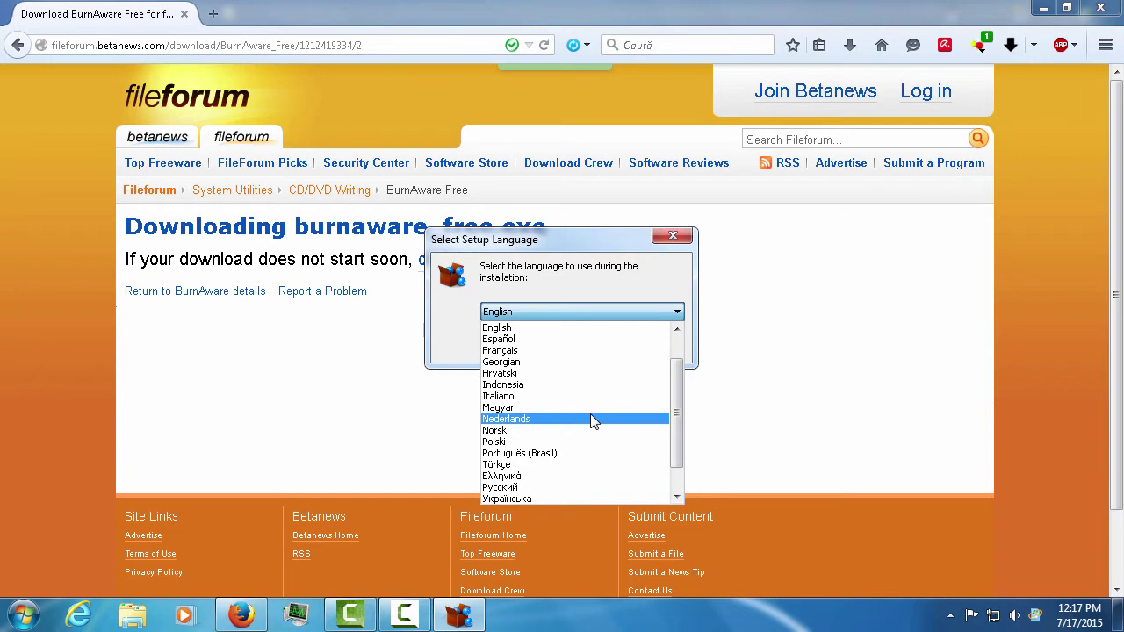
pyautogui.scroll(-1, 591, 419)
pyautogui.scroll(2, 582, 346)
pyautogui.click(590, 268)
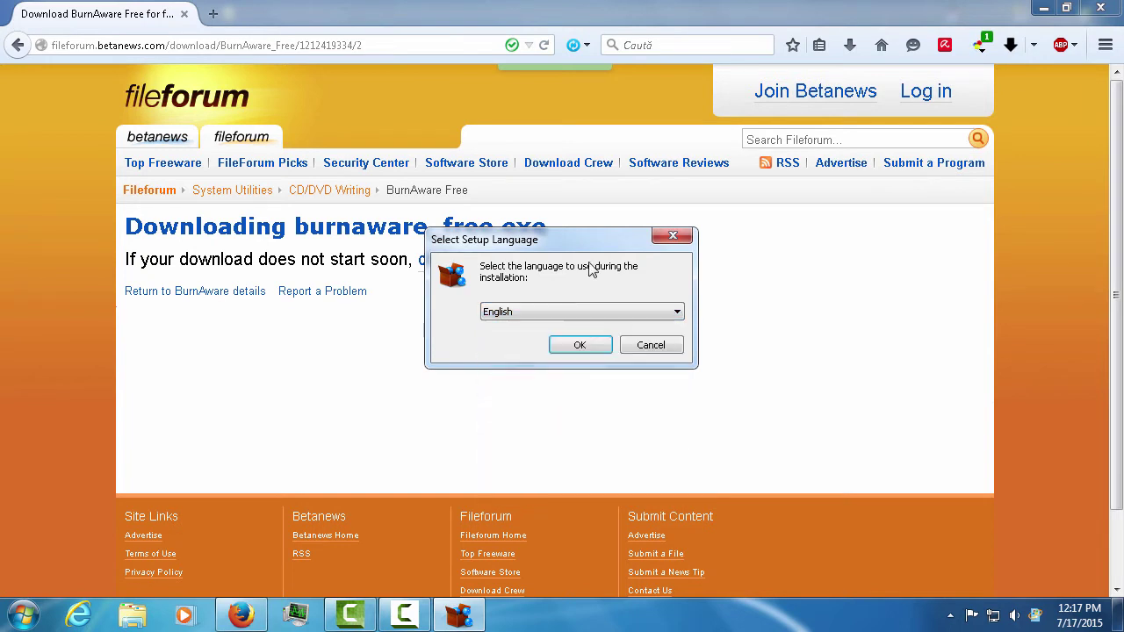
pyautogui.click(575, 349)
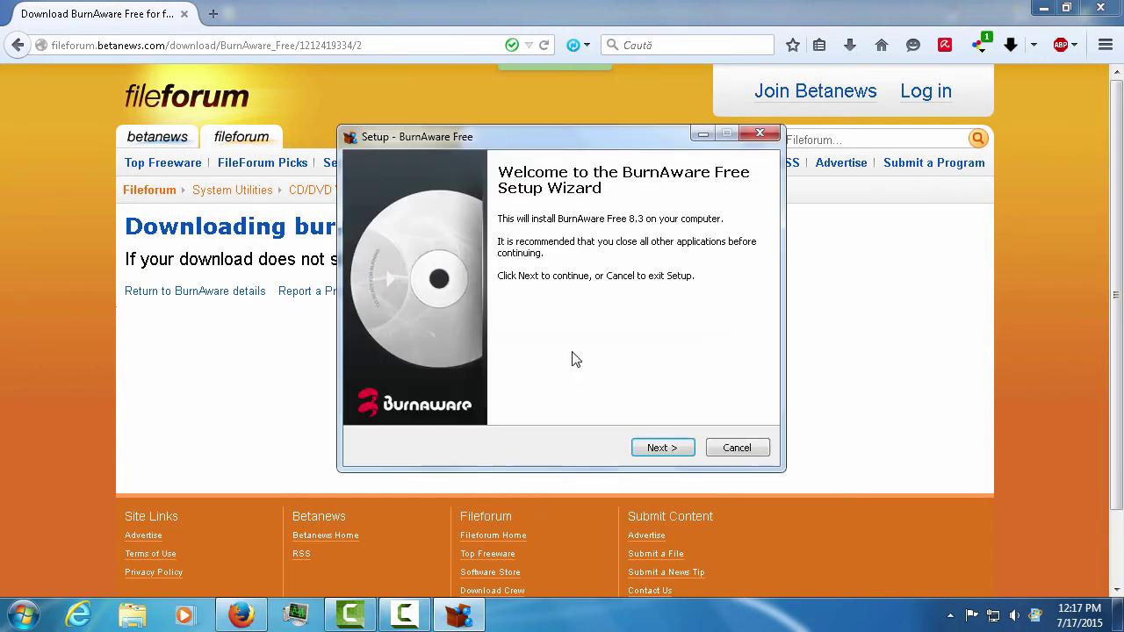
# - Accept the BurnAware Free license agreement and keep the default destination, Start Menu folder and additional tasks
pyautogui.click(660, 450)
pyautogui.click(486, 396)
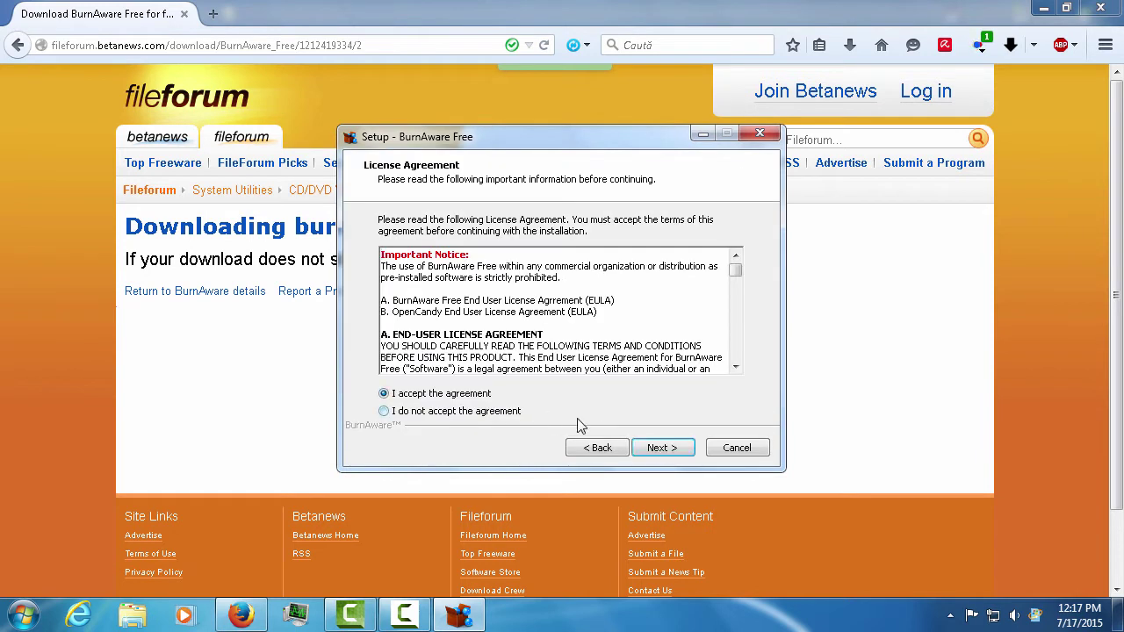
pyautogui.click(671, 451)
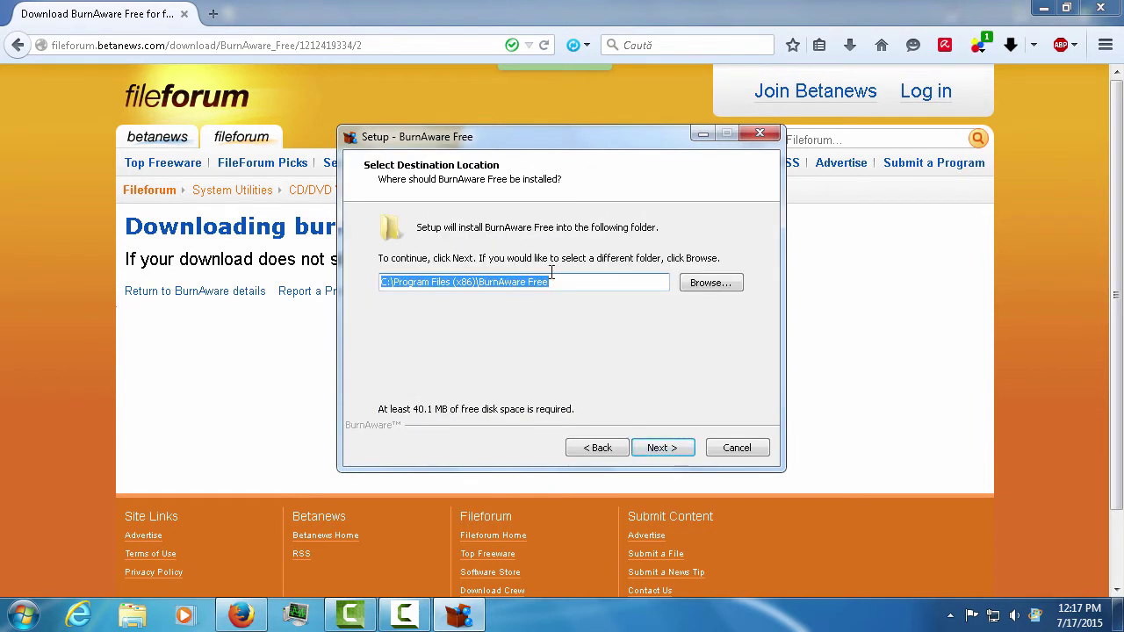
pyautogui.click(677, 444)
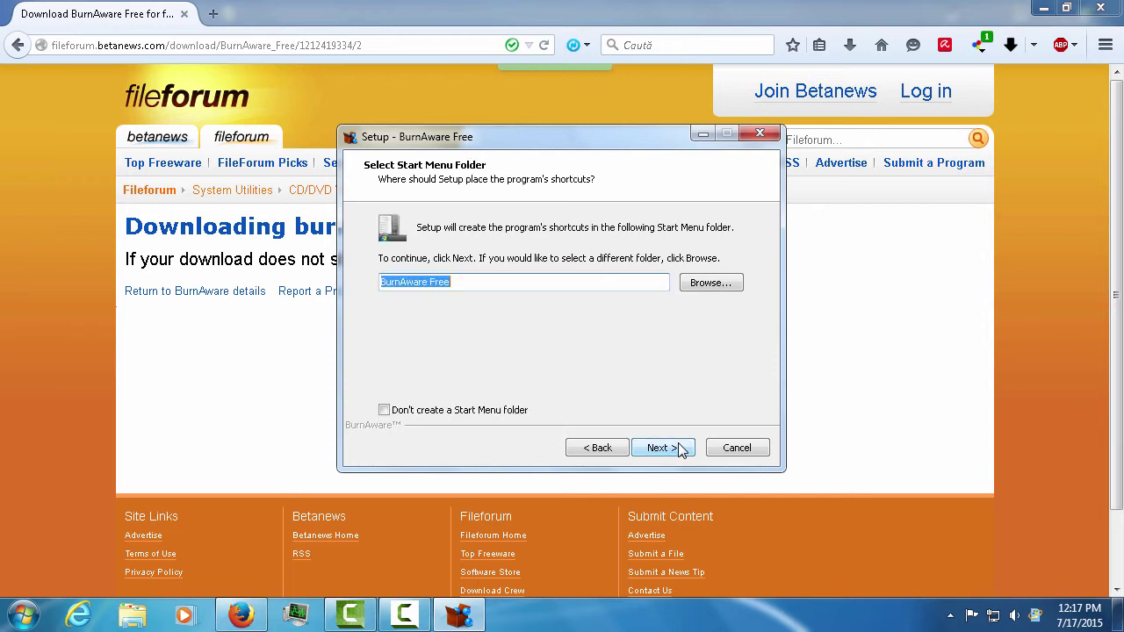
pyautogui.click(677, 443)
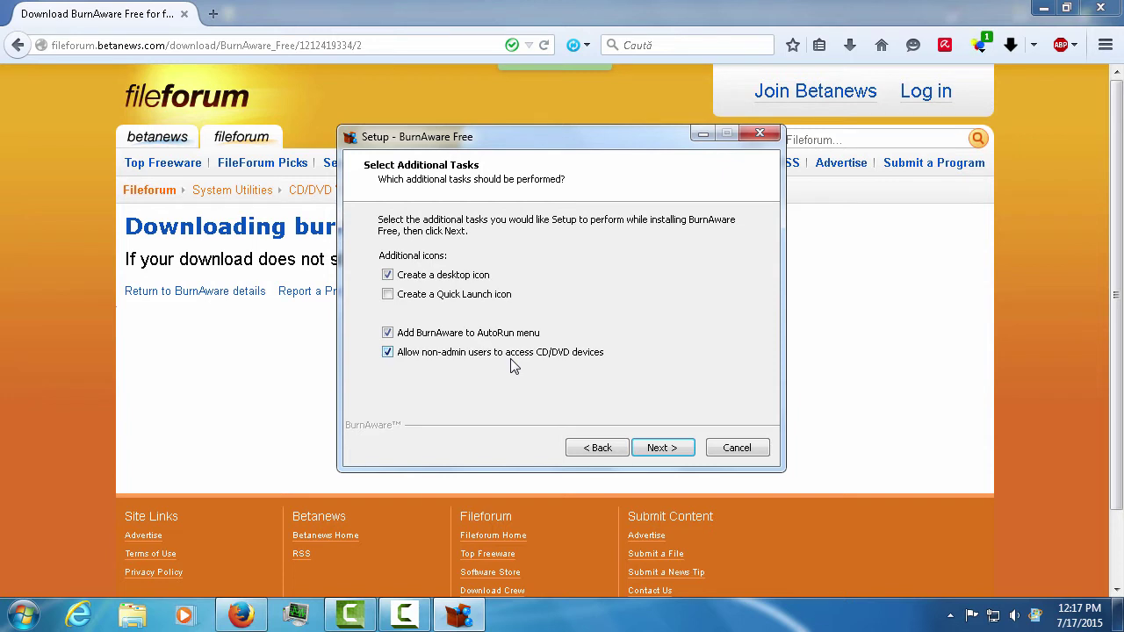
pyautogui.click(680, 452)
# - Choose the custom installation, deselect Install Opera Browser, and install BurnAware Free
pyautogui.click(437, 279)
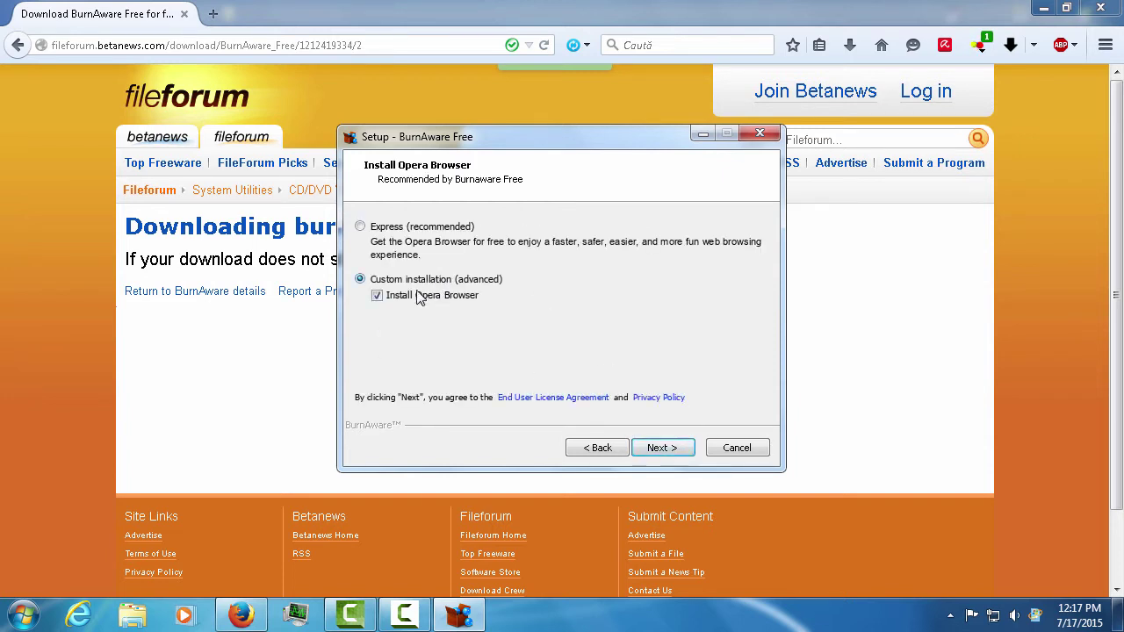
pyautogui.click(378, 296)
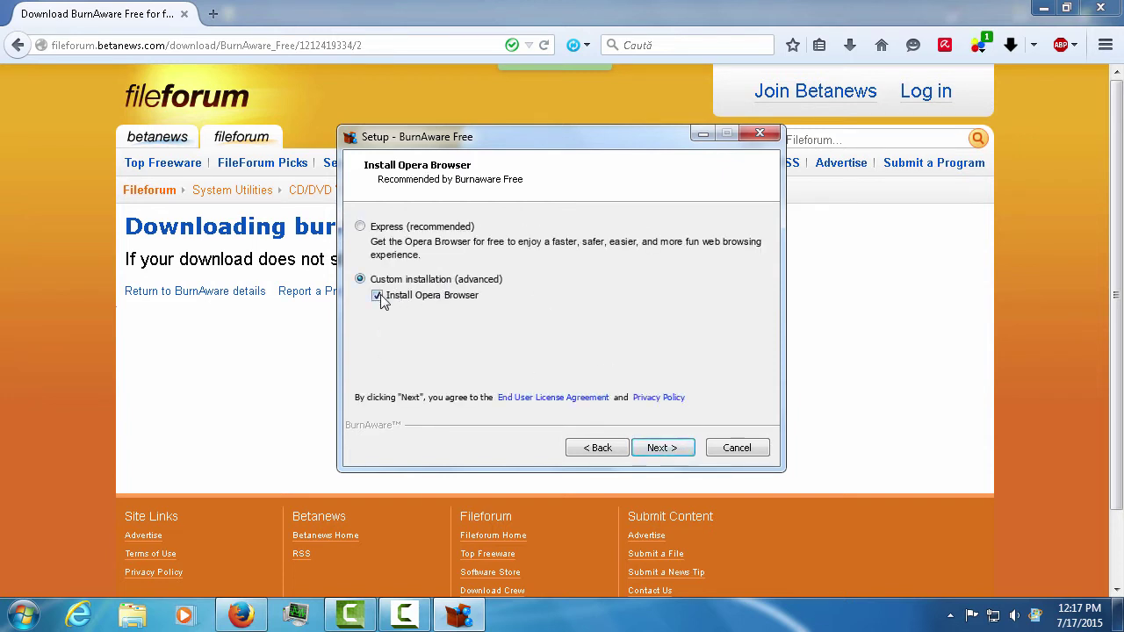
pyautogui.click(652, 449)
pyautogui.click(660, 448)
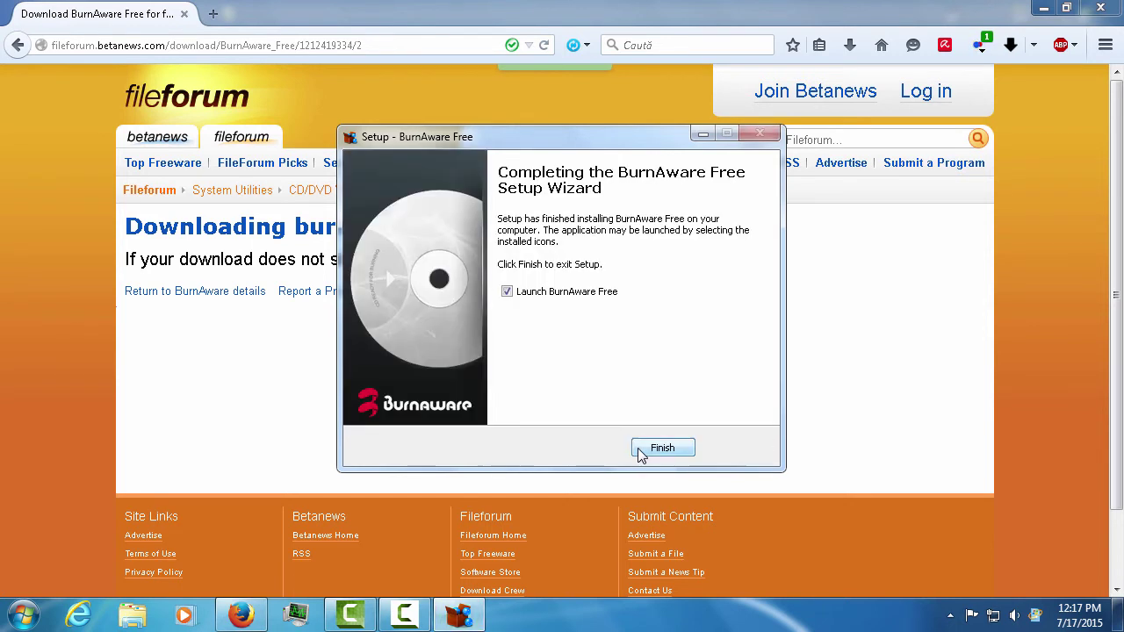
# - Finish the setup with BurnAware Free launched, minimize Firefox, and move the BurnAware window higher on the desktop
pyautogui.click(640, 450)
pyautogui.click(1041, 9)
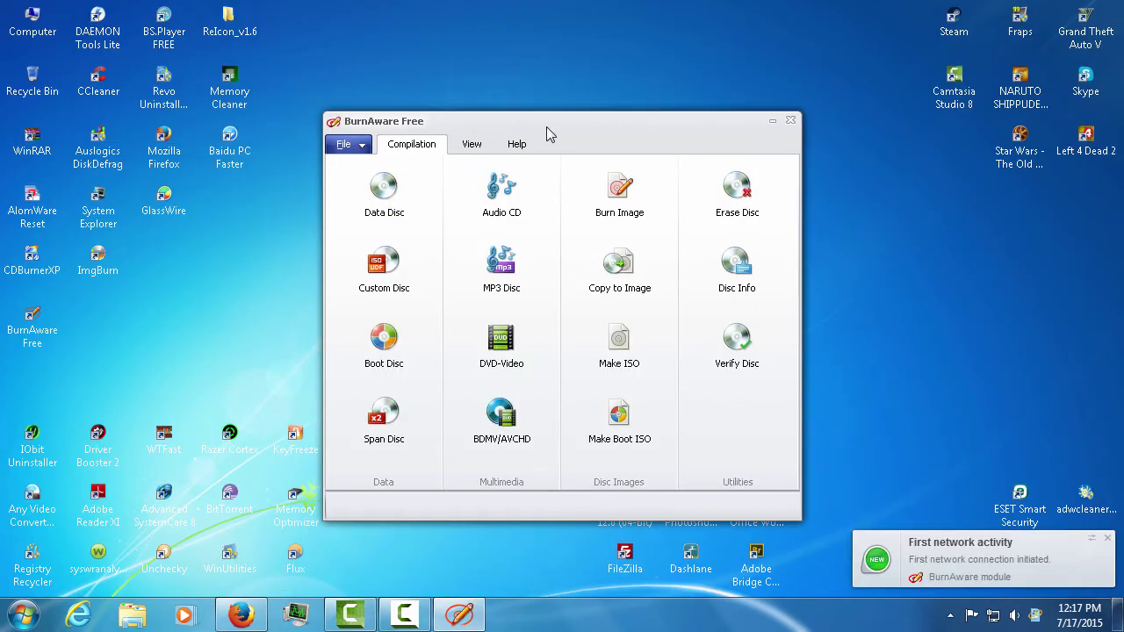
pyautogui.moveTo(546, 127); pyautogui.dragTo(536, 76)
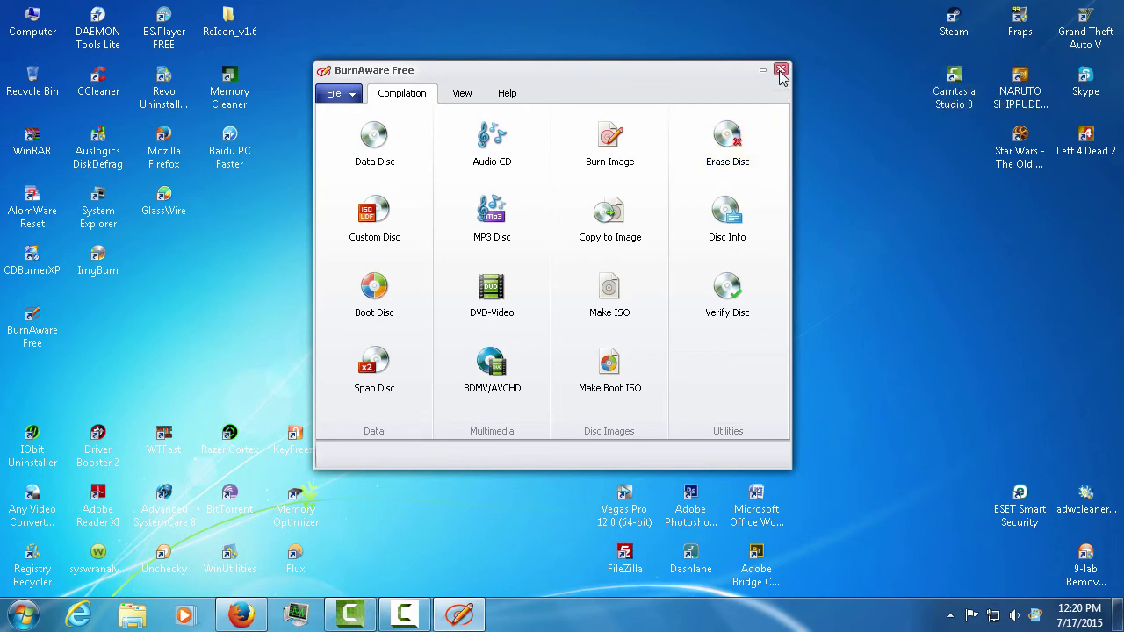
# - Review BurnAware Free's view options and the commands in its File menu
pyautogui.click(468, 95)
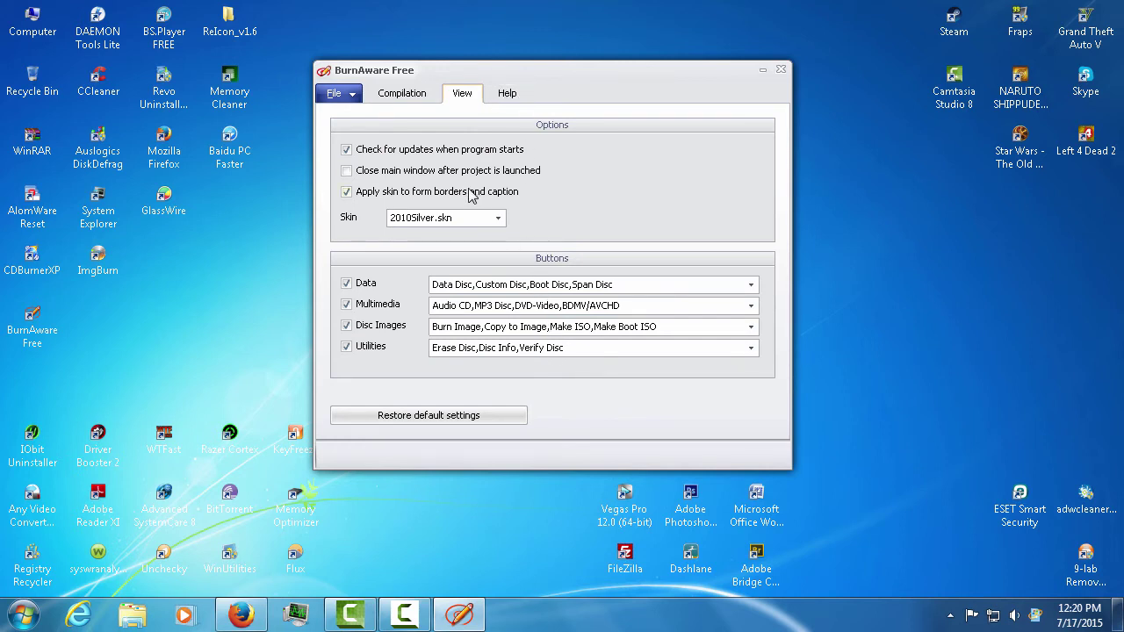
pyautogui.click(347, 99)
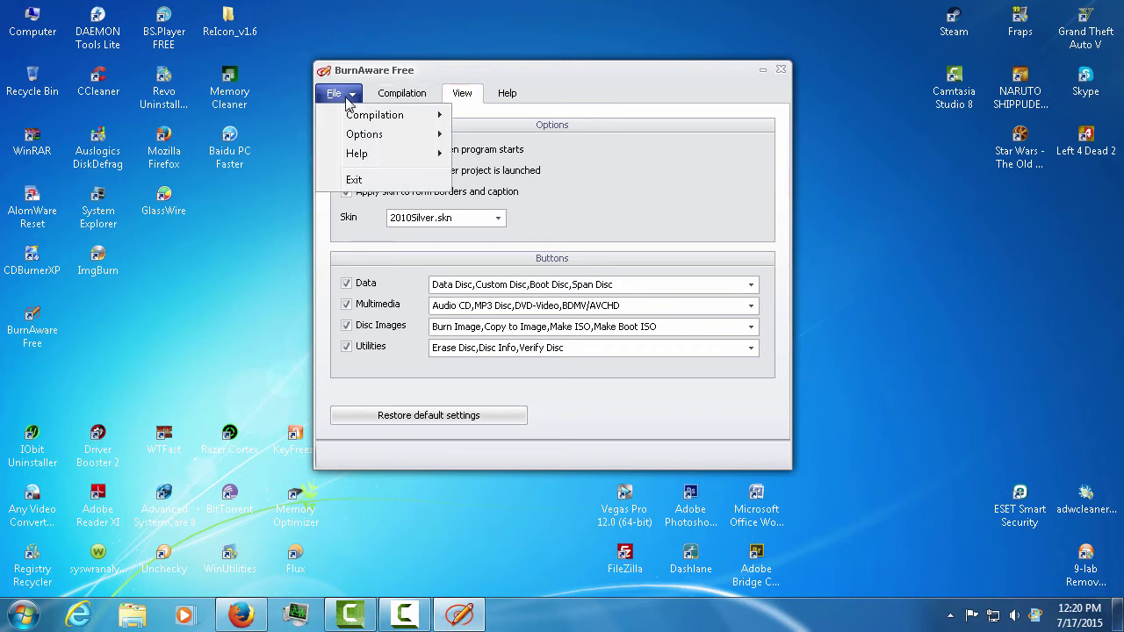
pyautogui.moveTo(382, 134)
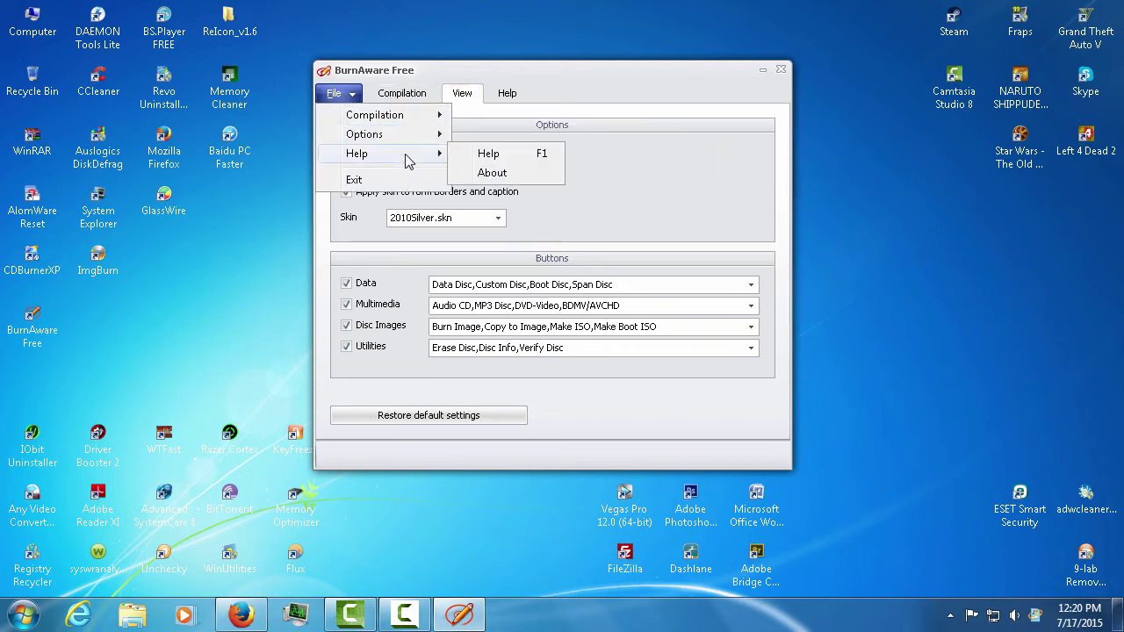
pyautogui.click(656, 76)
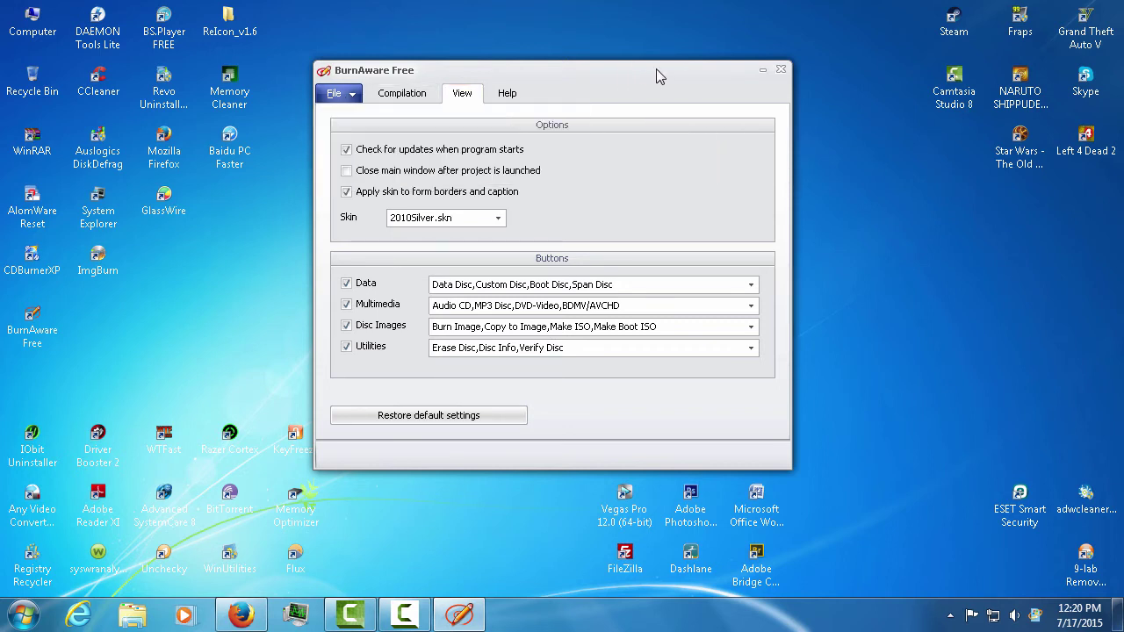
# - Close BurnAware Free and place its desktop shortcut beside the ImgBurn shortcut
pyautogui.click(781, 68)
pyautogui.moveTo(23, 332); pyautogui.dragTo(155, 271)
pyautogui.click(480, 350)
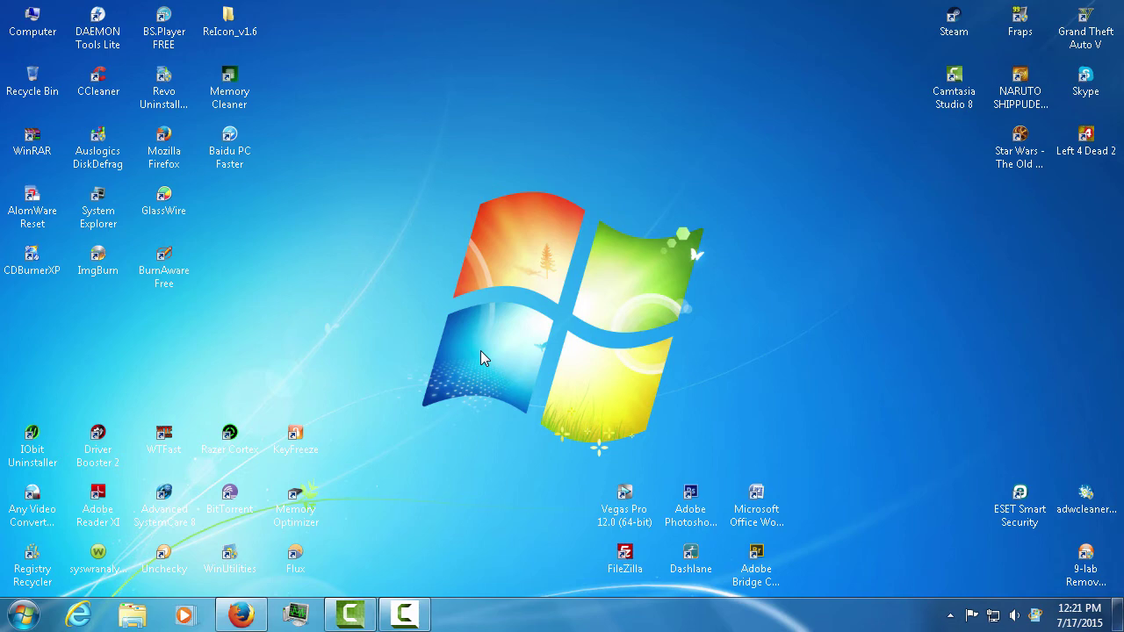
pyautogui.click(244, 615)
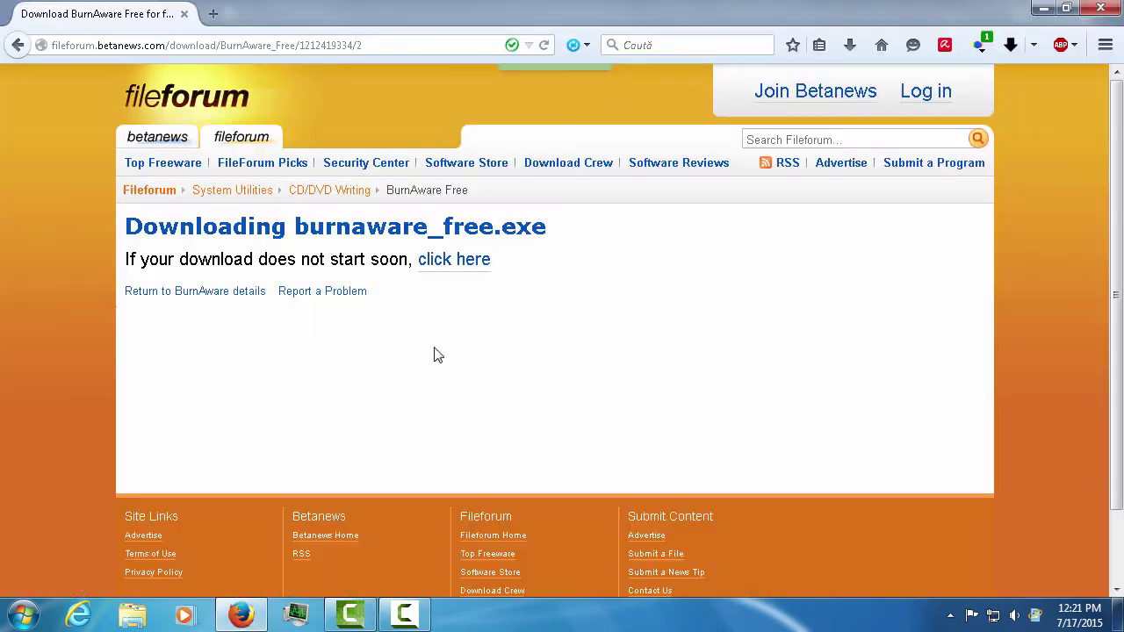
pyautogui.click(896, 45)
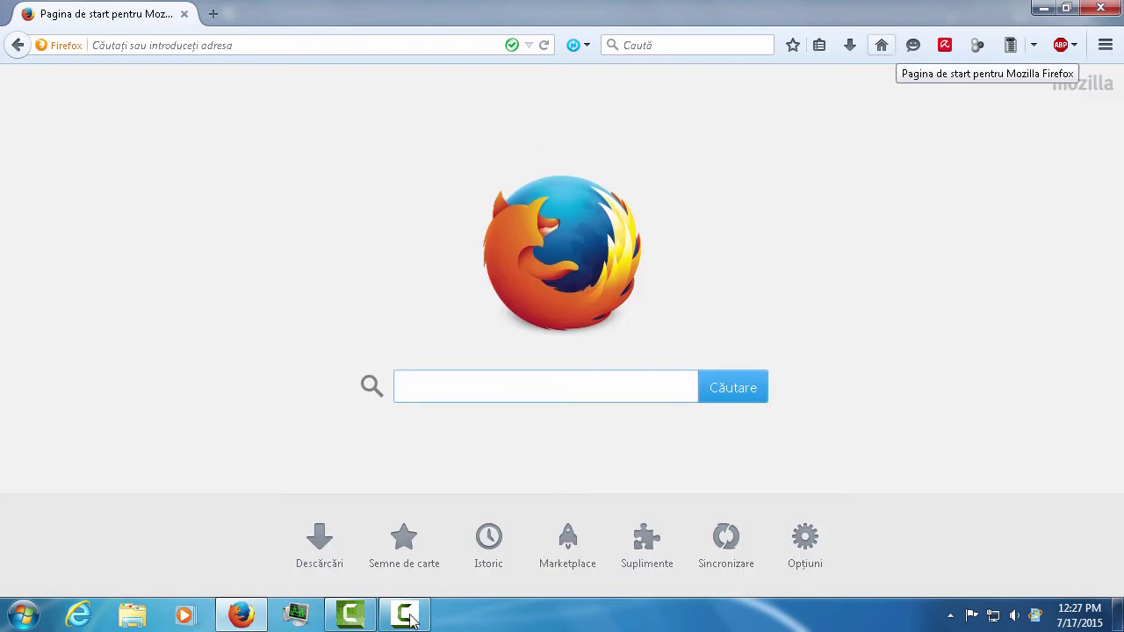
pyautogui.write('www.')
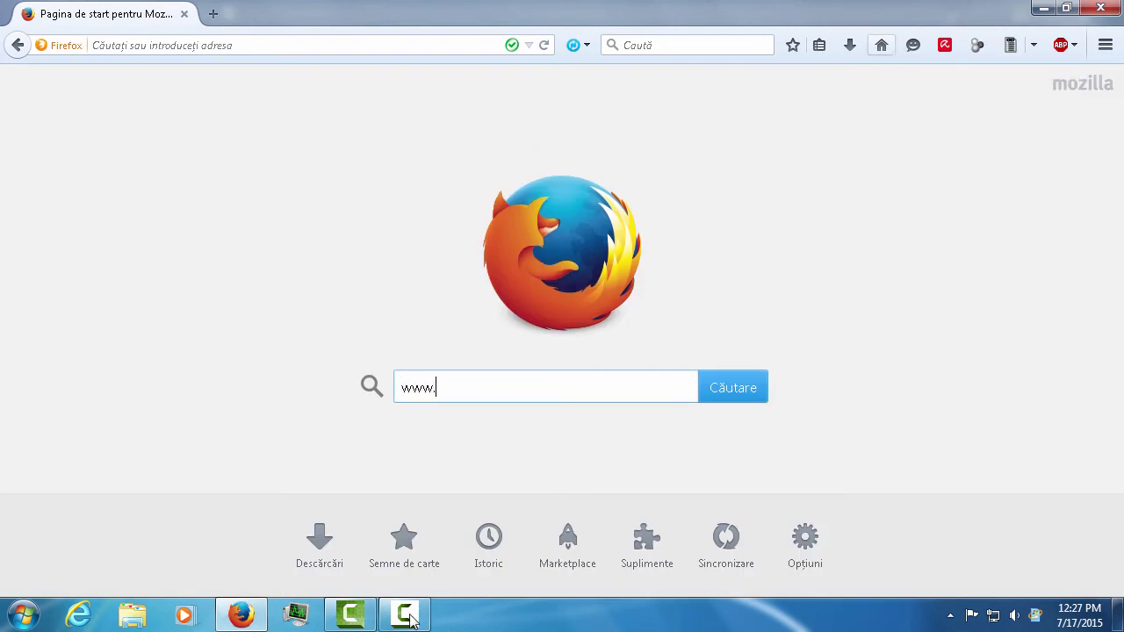
pyautogui.write('star')
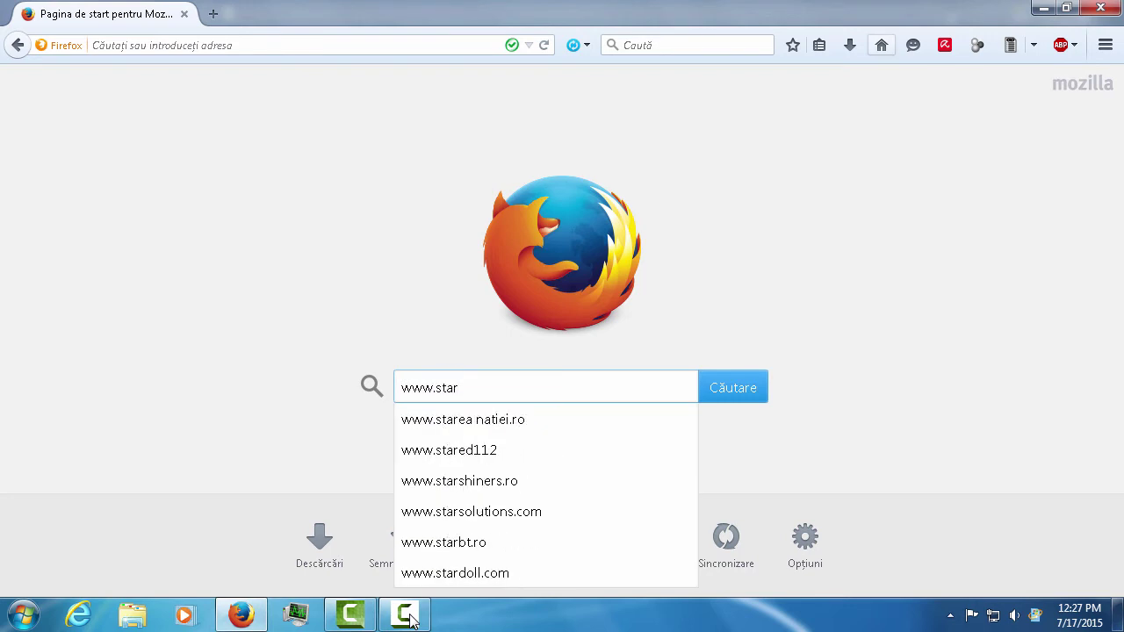
pyautogui.write('burn')
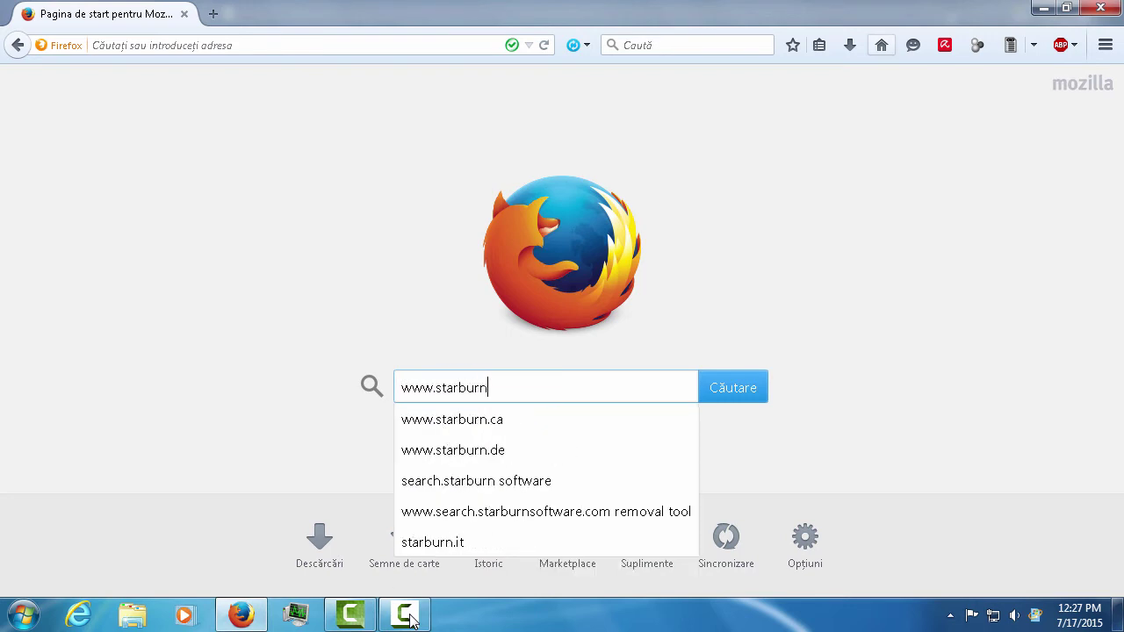
pyautogui.write('soft')
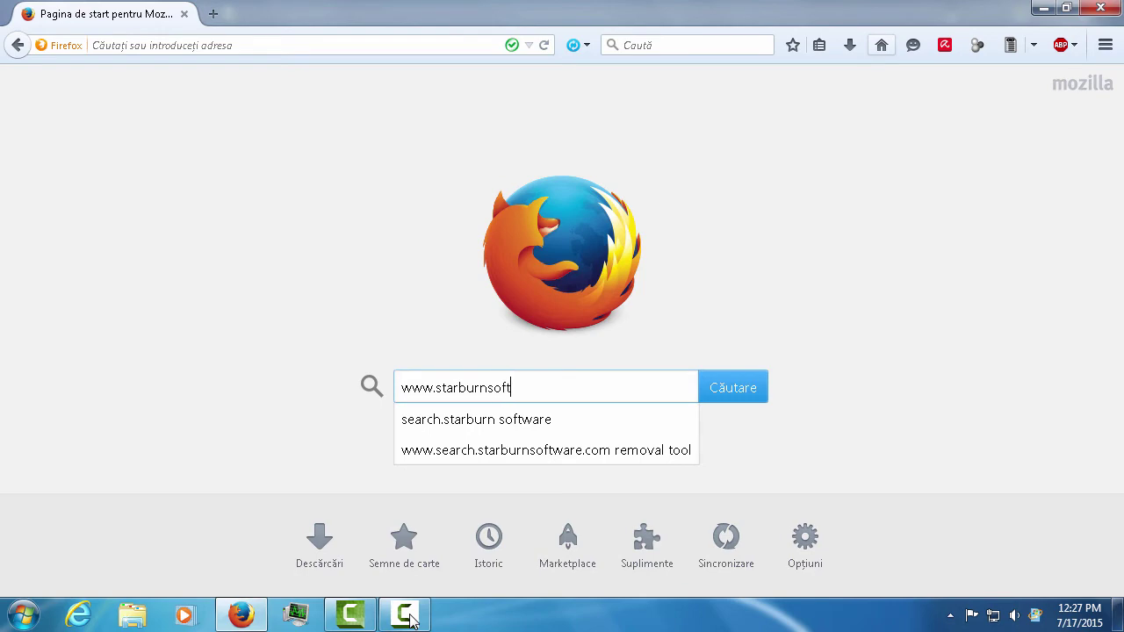
pyautogui.write('ware.com')
pyautogui.press('Return')
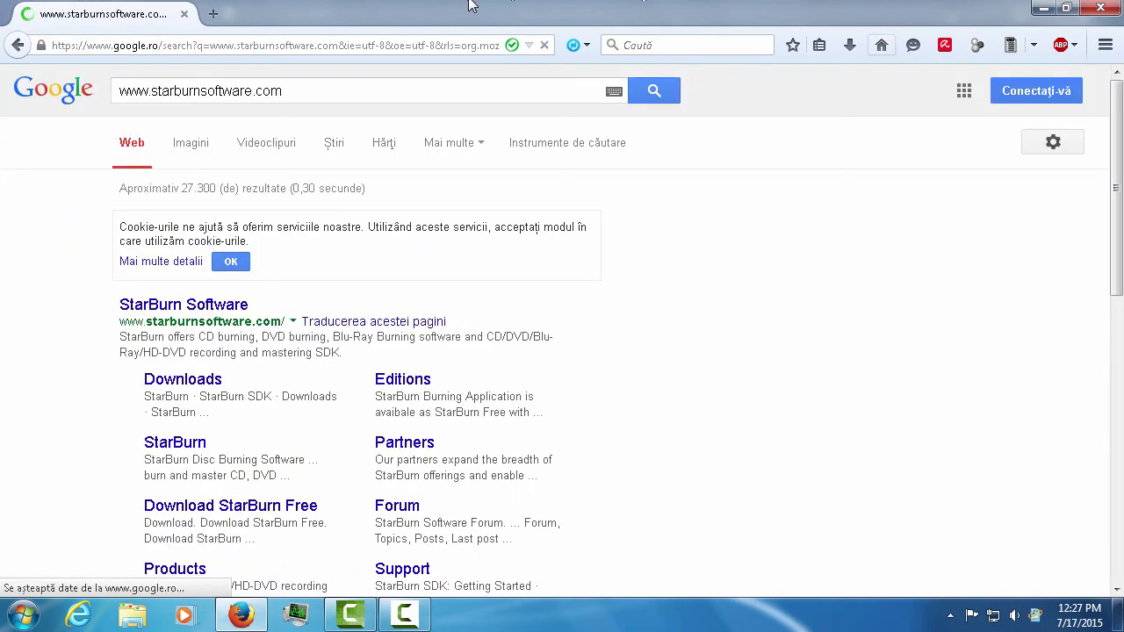
pyautogui.click(197, 309)
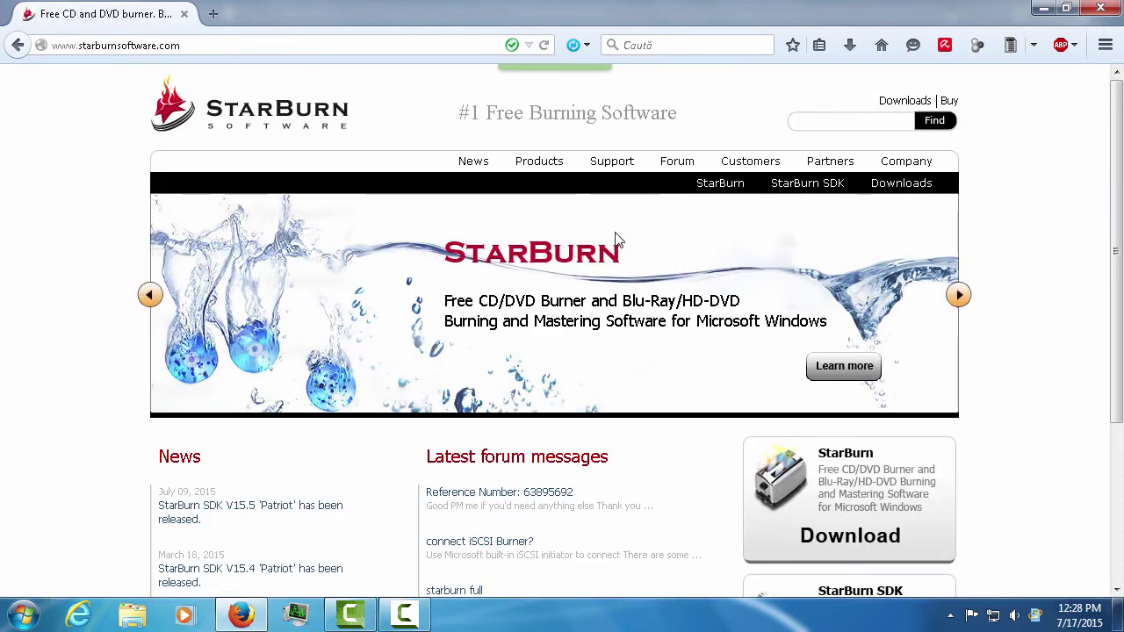
# - Download the free StarBurn burner from the site's home page and save StarBurnSetup.exe
pyautogui.scroll(-2, 635, 244)
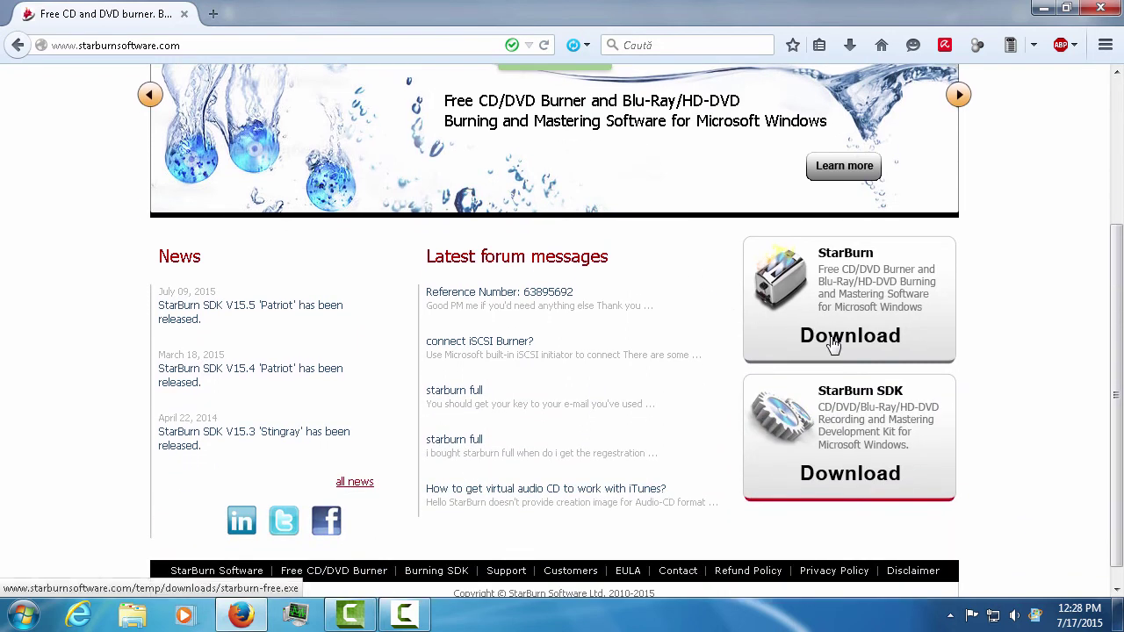
pyautogui.click(832, 342)
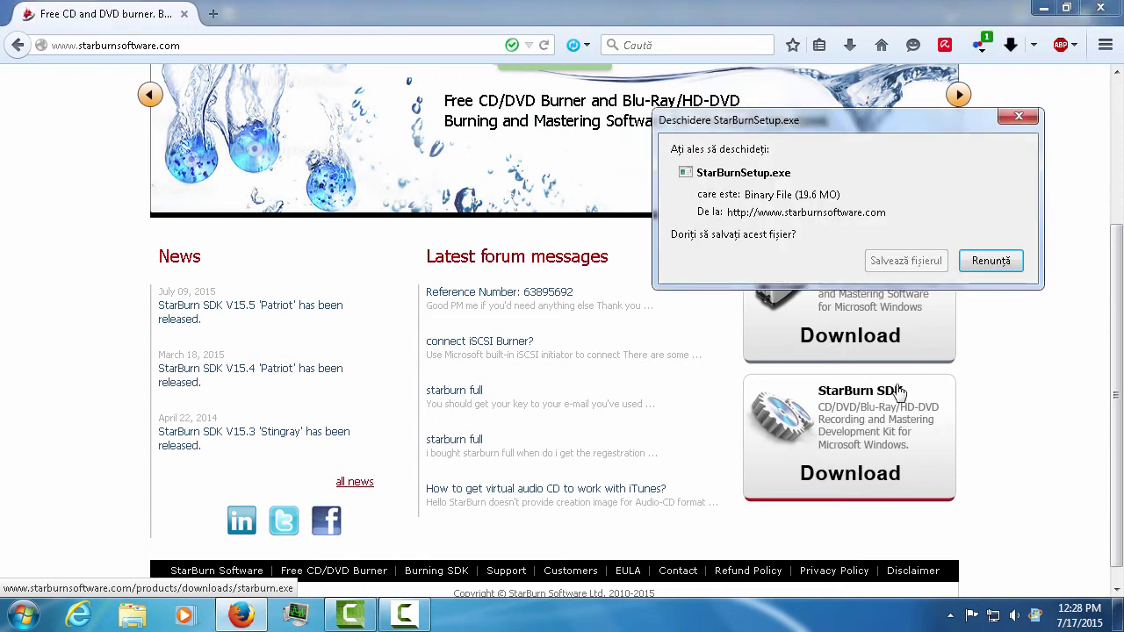
pyautogui.click(908, 260)
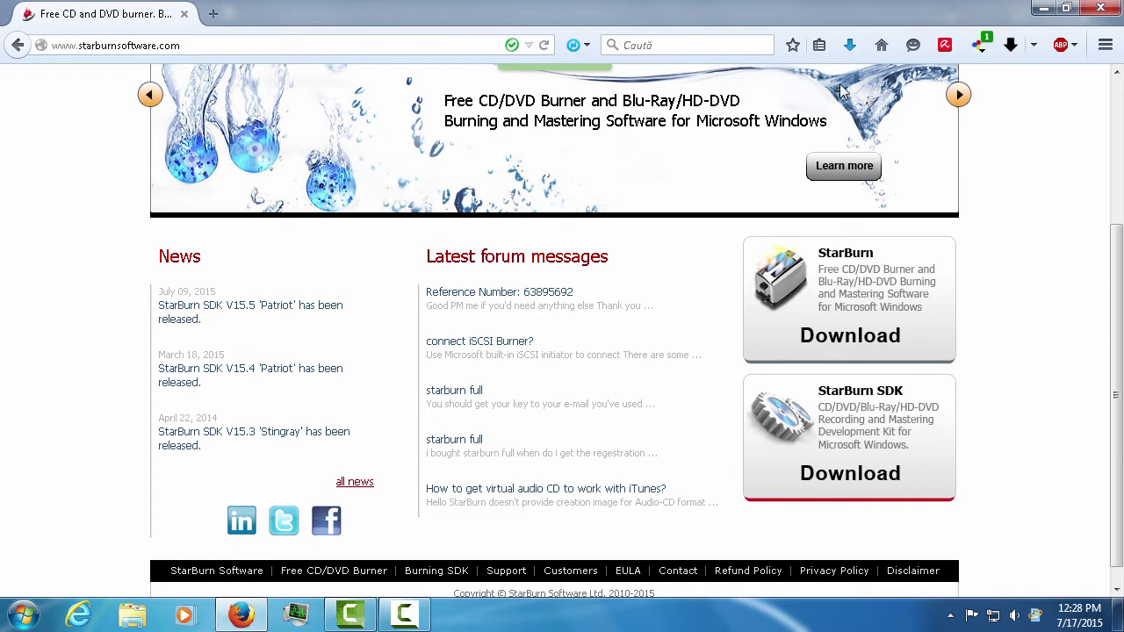
# - Run the downloaded StarBurnSetup.exe from the browser's downloads and allow it to start
pyautogui.click(850, 42)
pyautogui.click(769, 93)
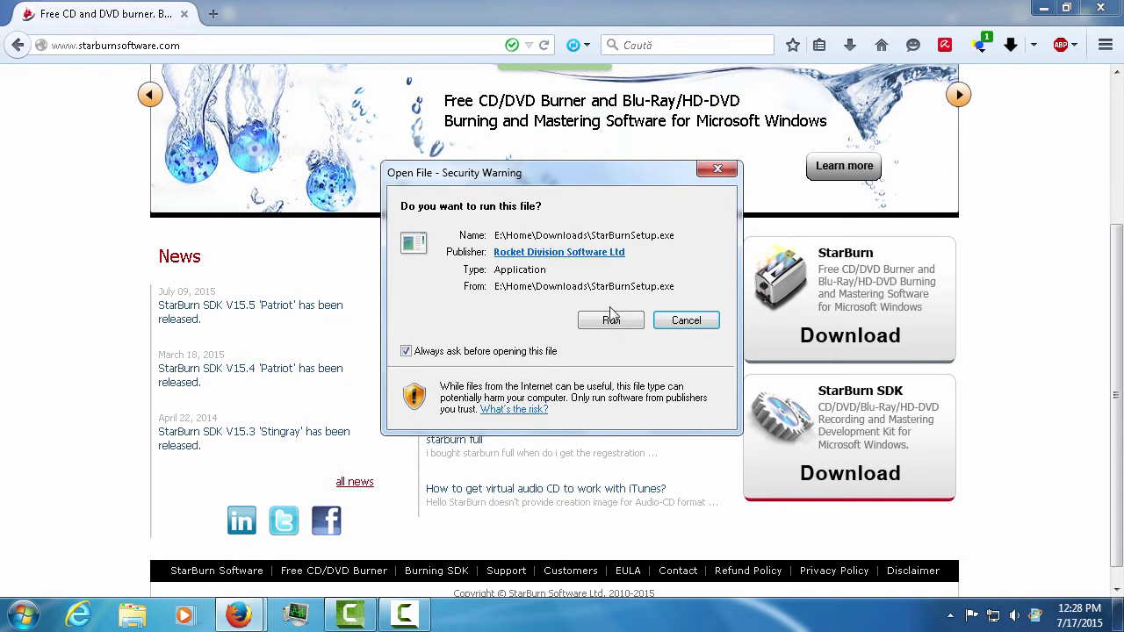
pyautogui.click(611, 320)
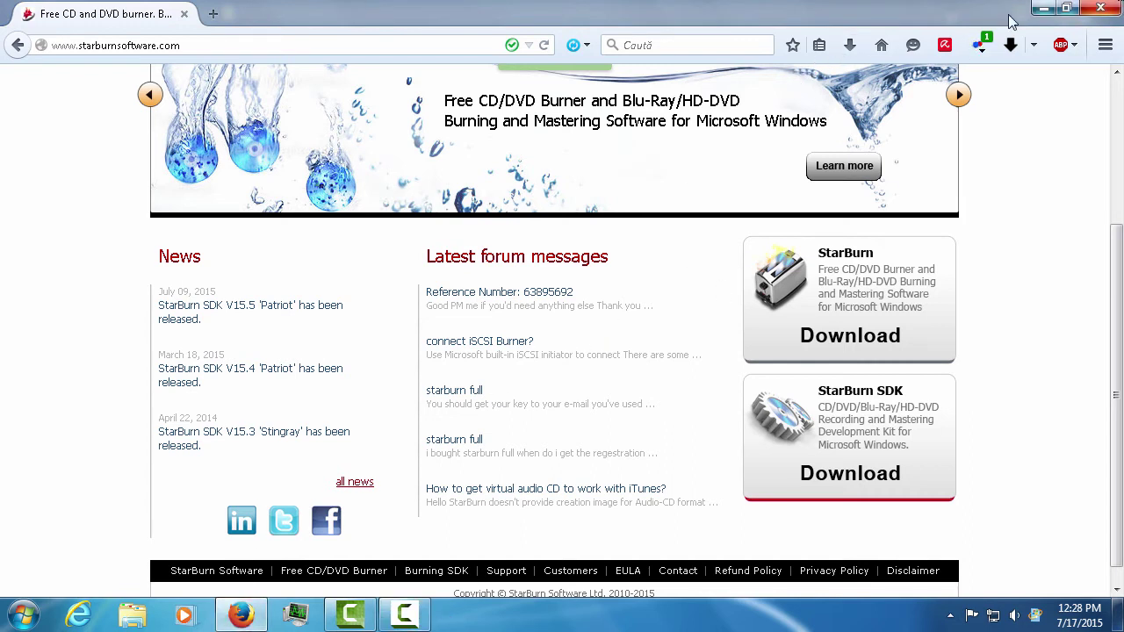
# - Minimize Firefox and open the Downloads folder in Windows Explorer by way of the Documents library
pyautogui.click(1043, 8)
pyautogui.click(24, 614)
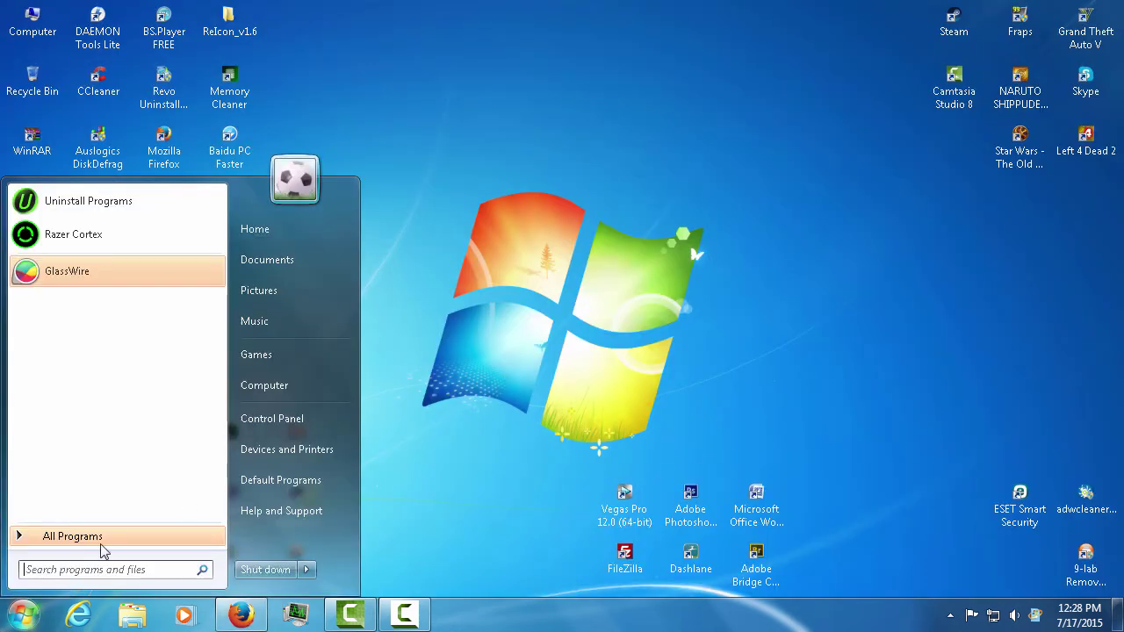
pyautogui.click(265, 259)
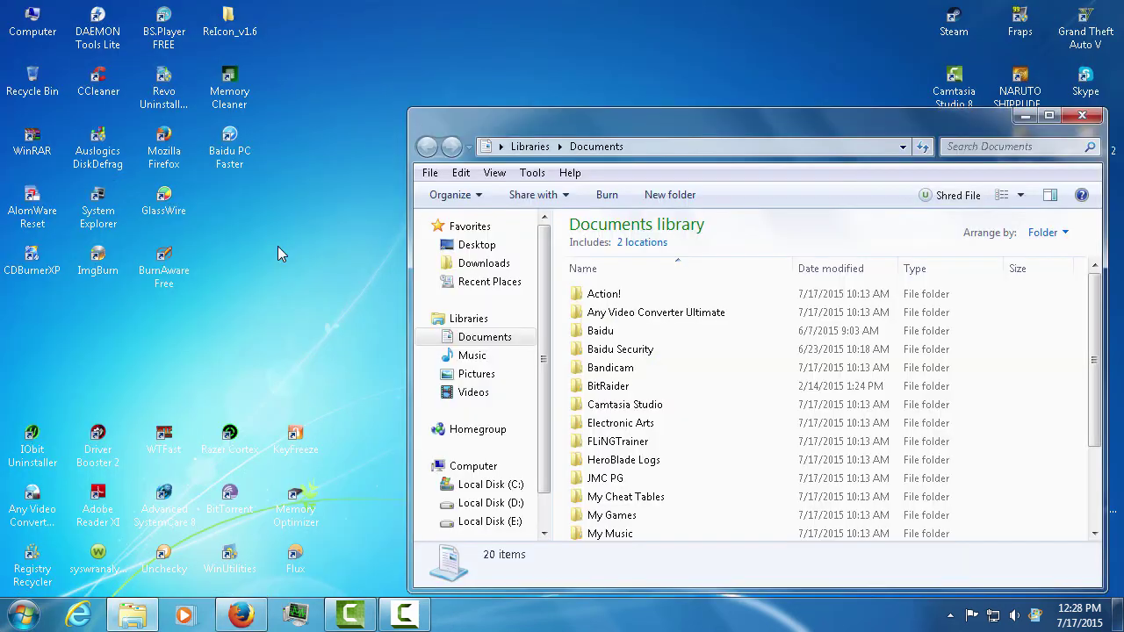
pyautogui.click(500, 265)
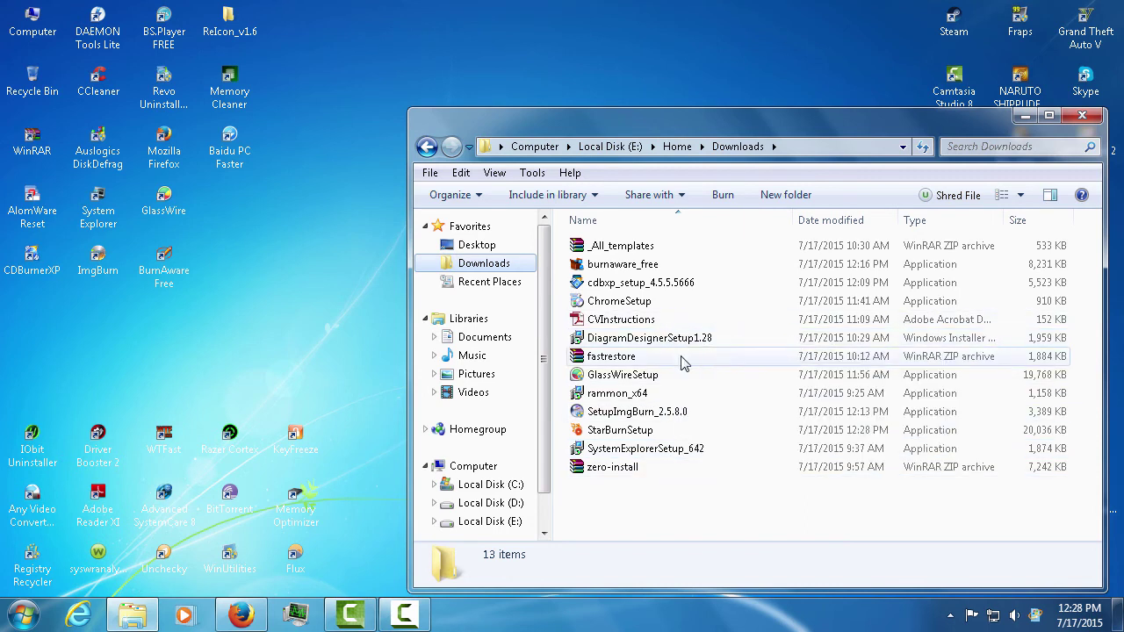
# - Run StarBurnSetup from the Downloads folder and close the Explorer window
pyautogui.doubleClick(676, 432)
pyautogui.click(604, 328)
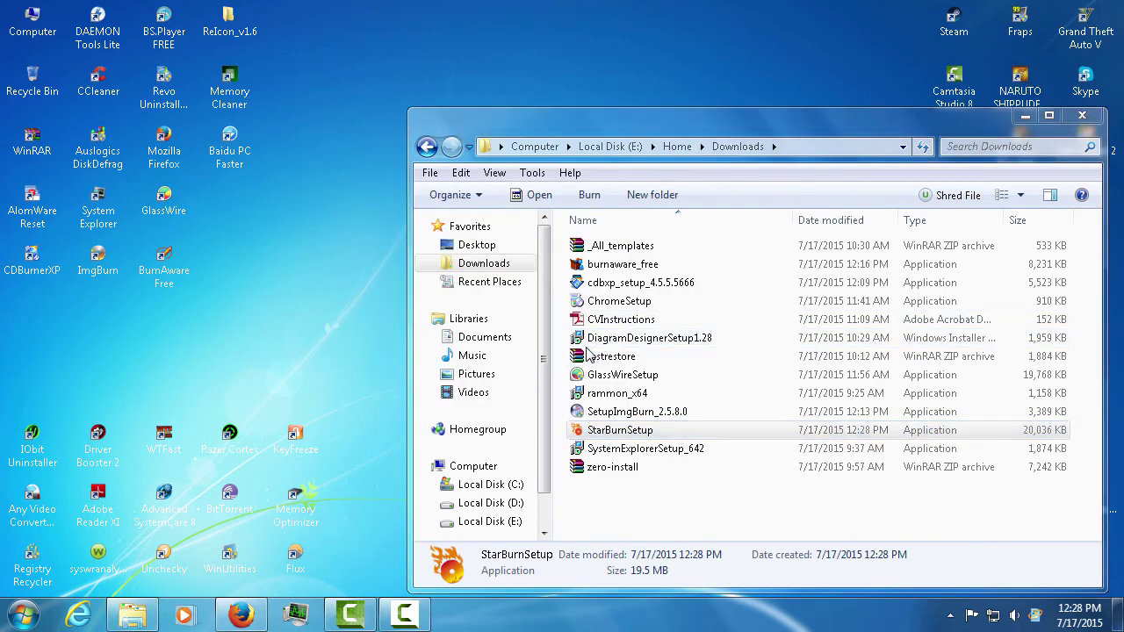
pyautogui.click(1082, 116)
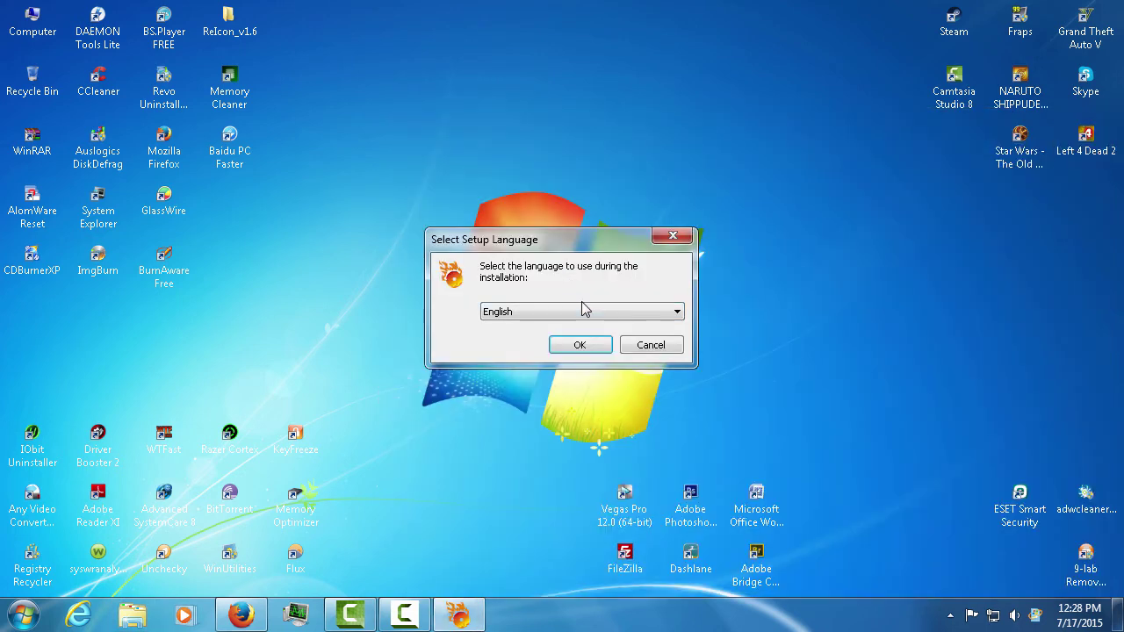
# - Continue the StarBurn setup with English as the installation language and close Firefox
pyautogui.click(593, 353)
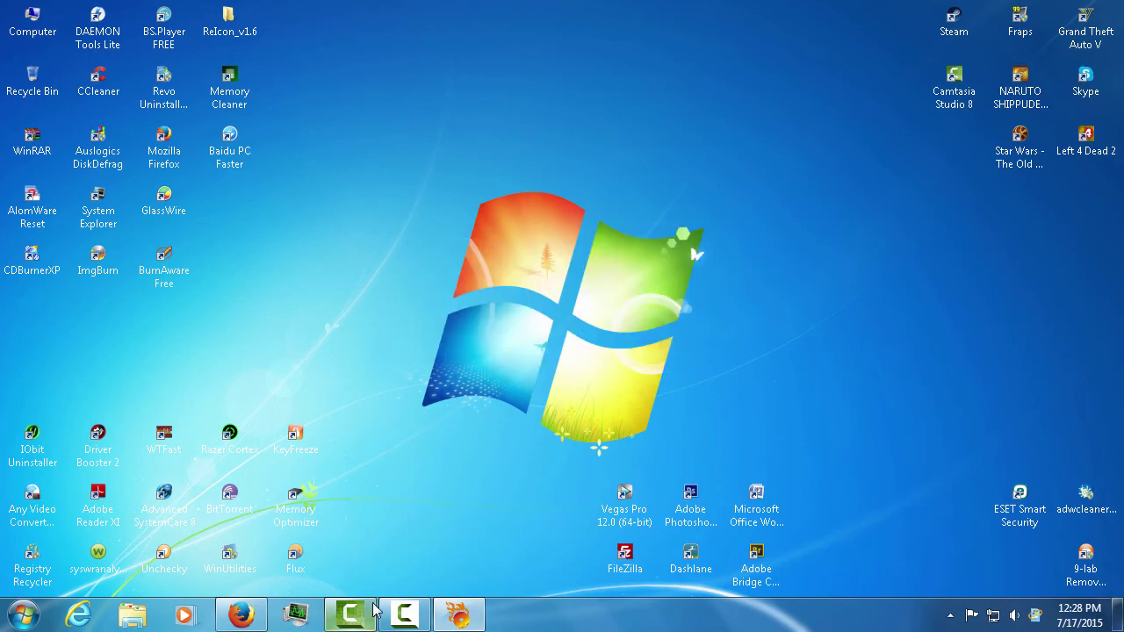
pyautogui.click(255, 609)
pyautogui.click(250, 612)
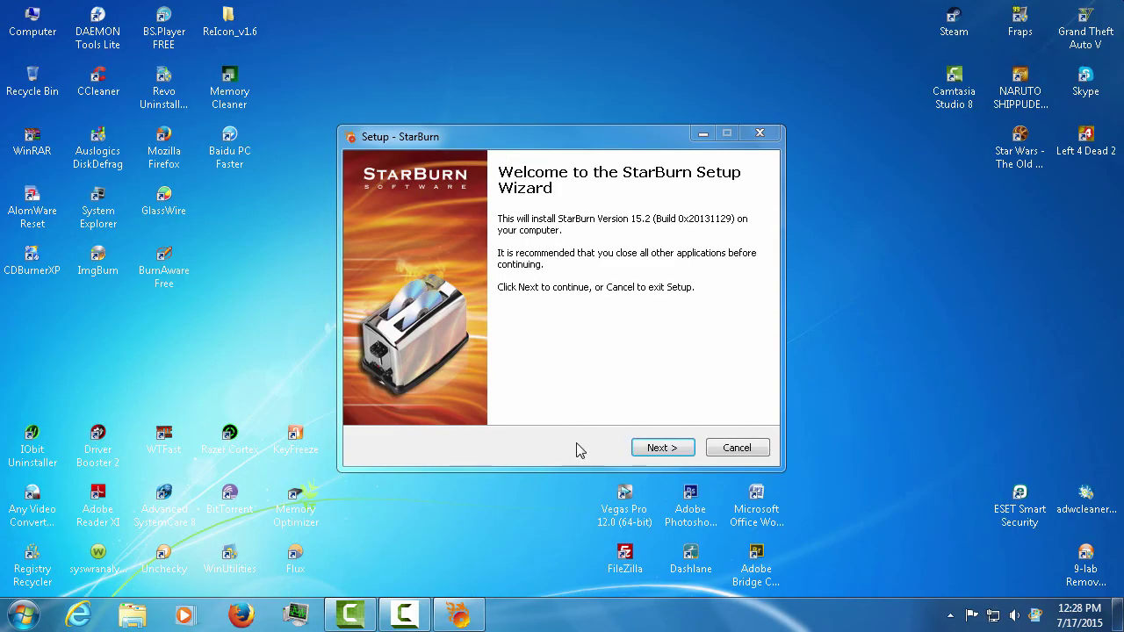
# - Proceed past the StarBurn setup welcome page and accept the license agreement
pyautogui.click(661, 448)
pyautogui.click(456, 395)
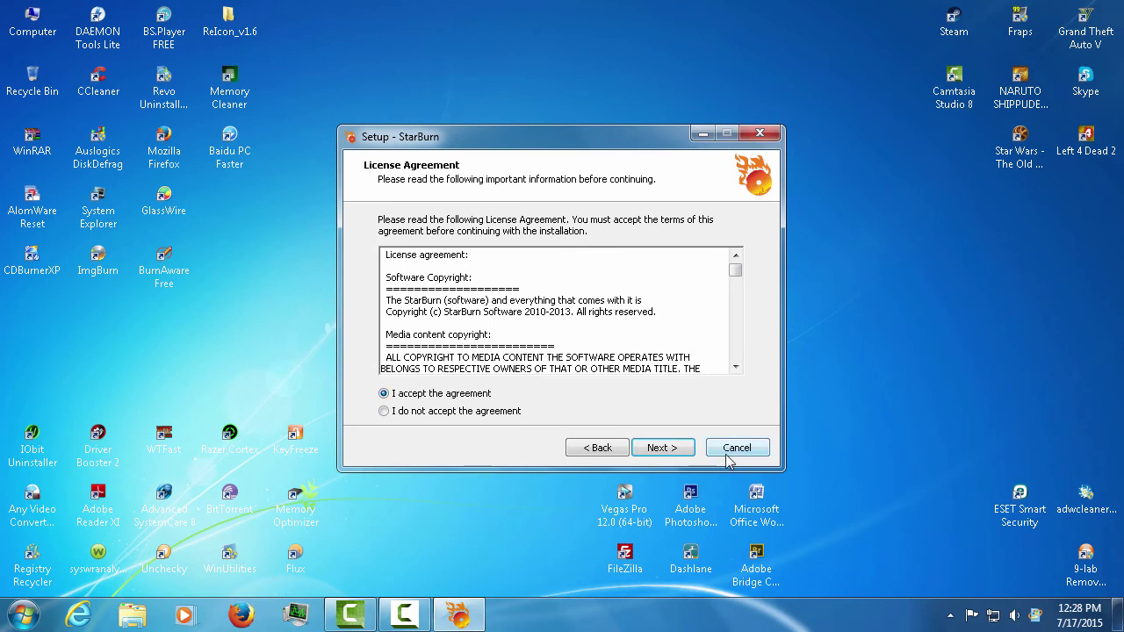
pyautogui.click(654, 452)
pyautogui.click(651, 452)
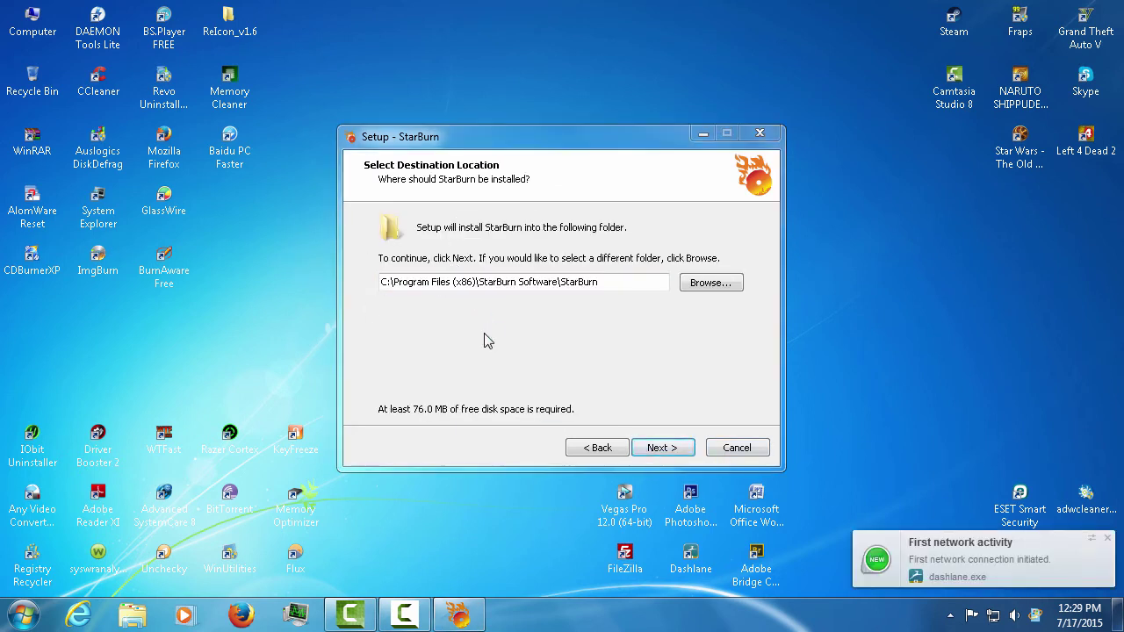
# - Keep the default destination C:\Program Files (x86)\StarBurn Software\StarBurn and the default Start Menu folder StarBurn Software\StarBurn
pyautogui.click(468, 282)
pyautogui.hotkey('ctrl', 'a')
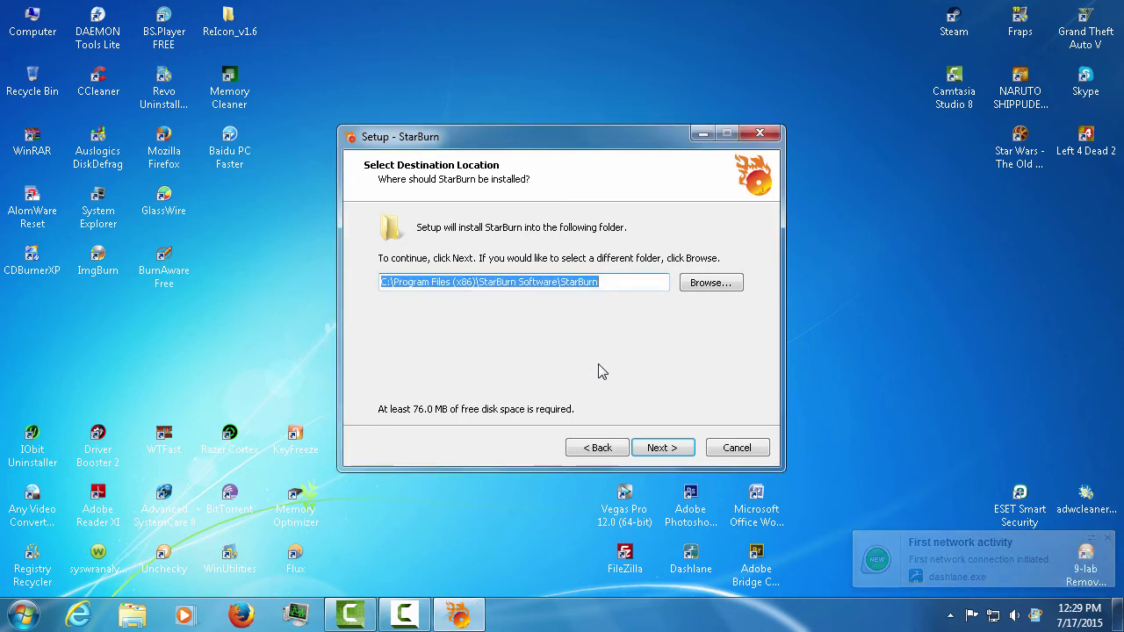
pyautogui.click(669, 449)
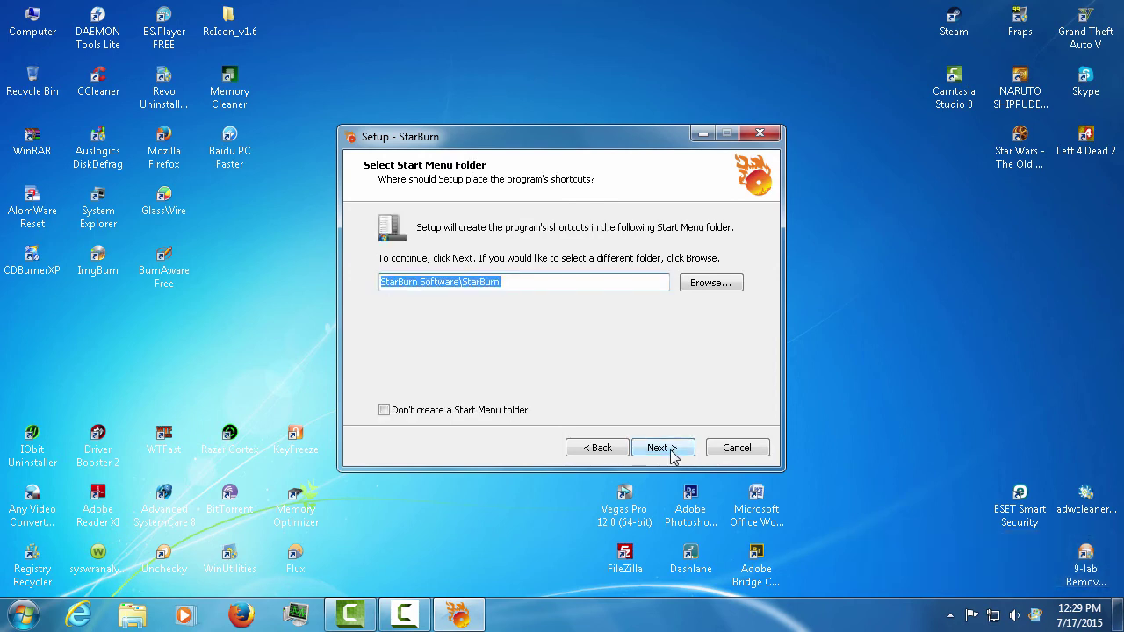
pyautogui.click(670, 450)
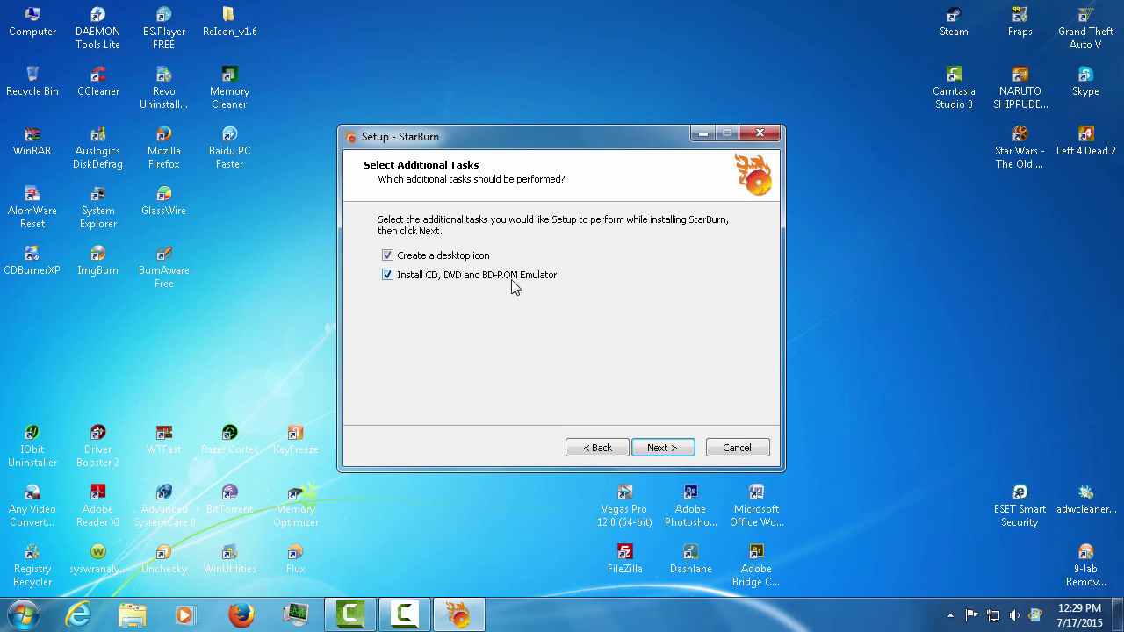
# - Exclude the CD, DVD and BD-ROM Emulator from the additional tasks, then install StarBurn and finish the setup
pyautogui.click(468, 278)
pyautogui.click(651, 448)
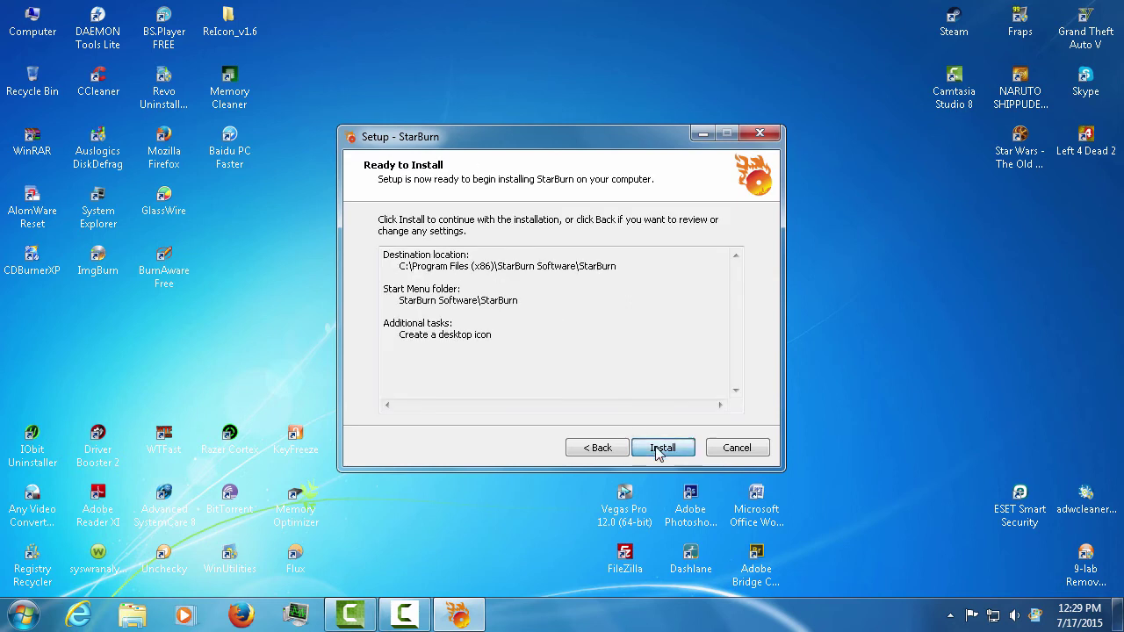
pyautogui.click(652, 449)
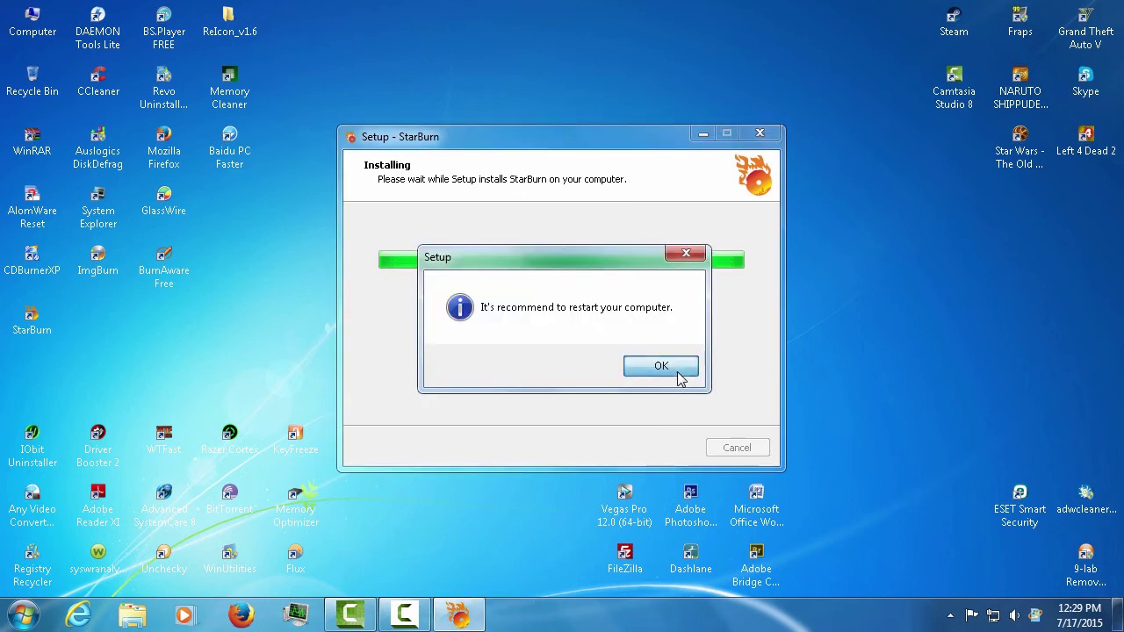
pyautogui.click(693, 257)
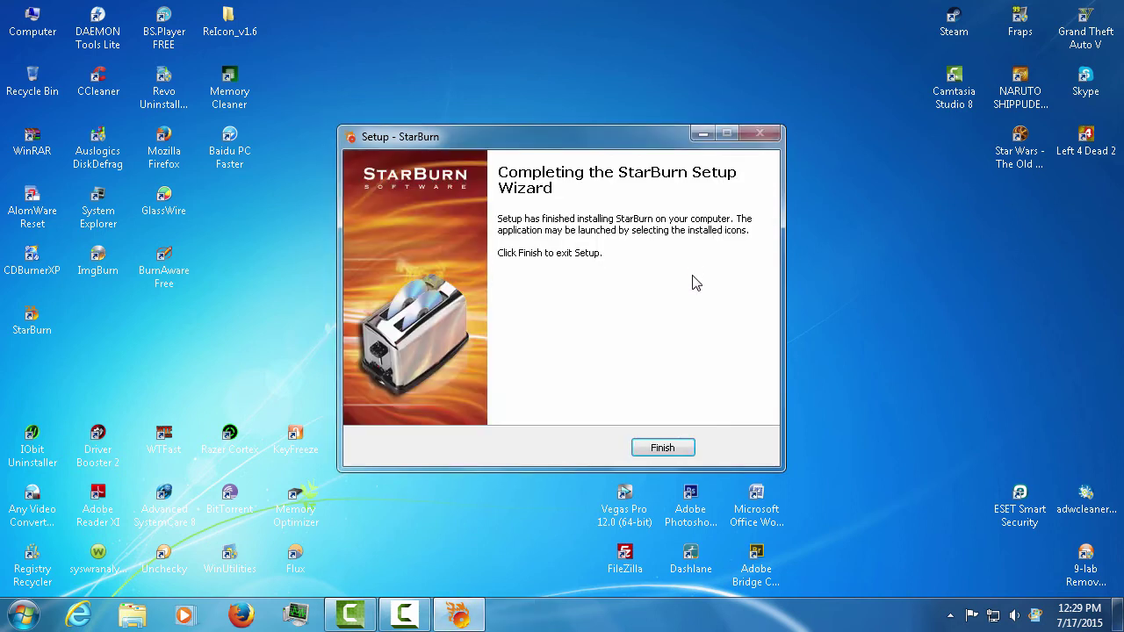
pyautogui.click(662, 443)
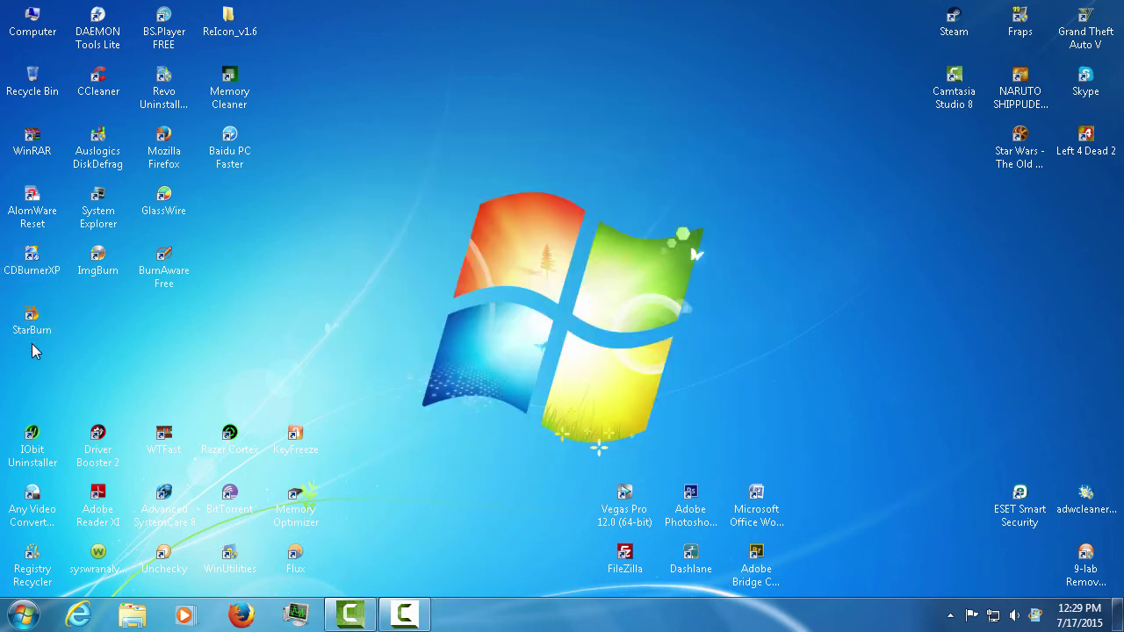
# - Move the StarBurn desktop shortcut beside GlassWire, below Baidu PC Faster, and launch StarBurn
pyautogui.moveTo(42, 328); pyautogui.dragTo(275, 224)
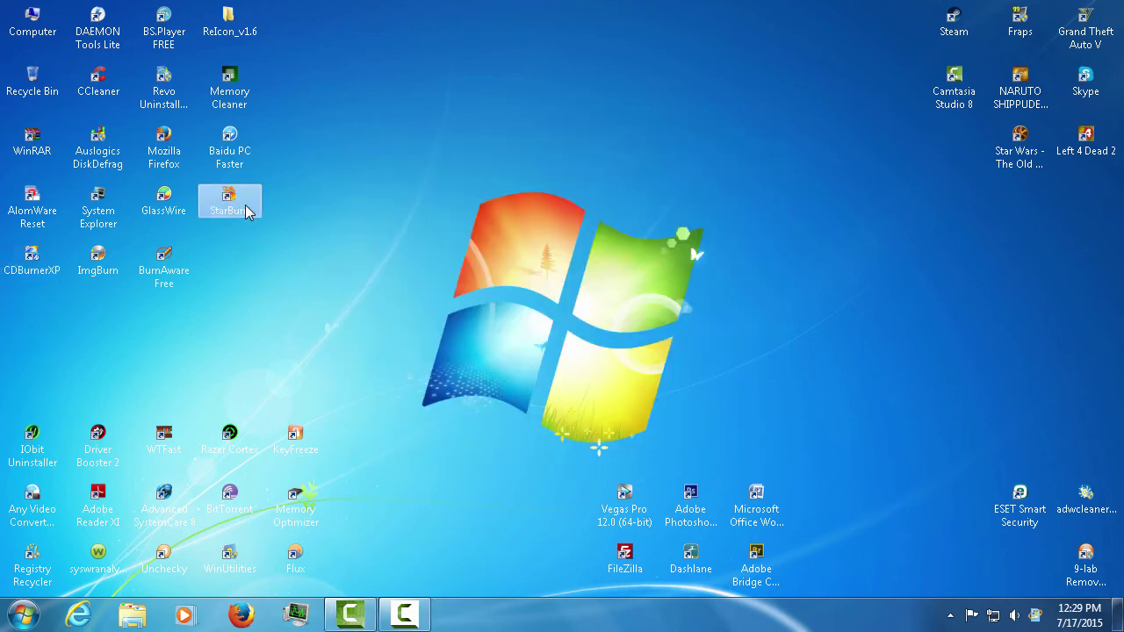
pyautogui.doubleClick(254, 217)
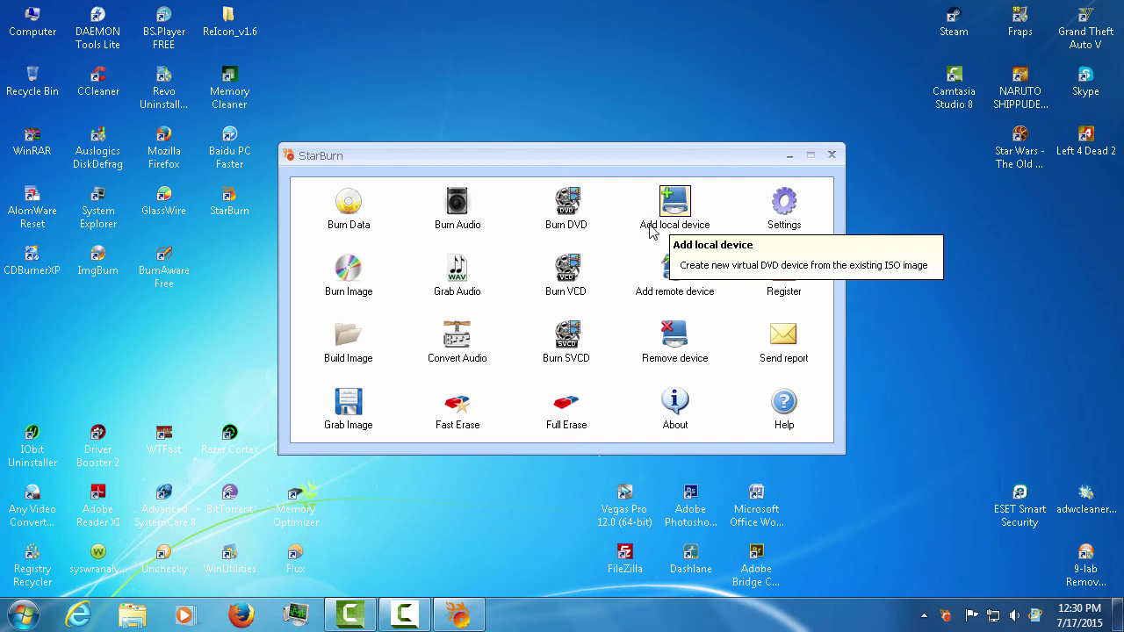
# - Review the common and language settings of StarBurn, keep English as the language, and close the program
pyautogui.click(782, 204)
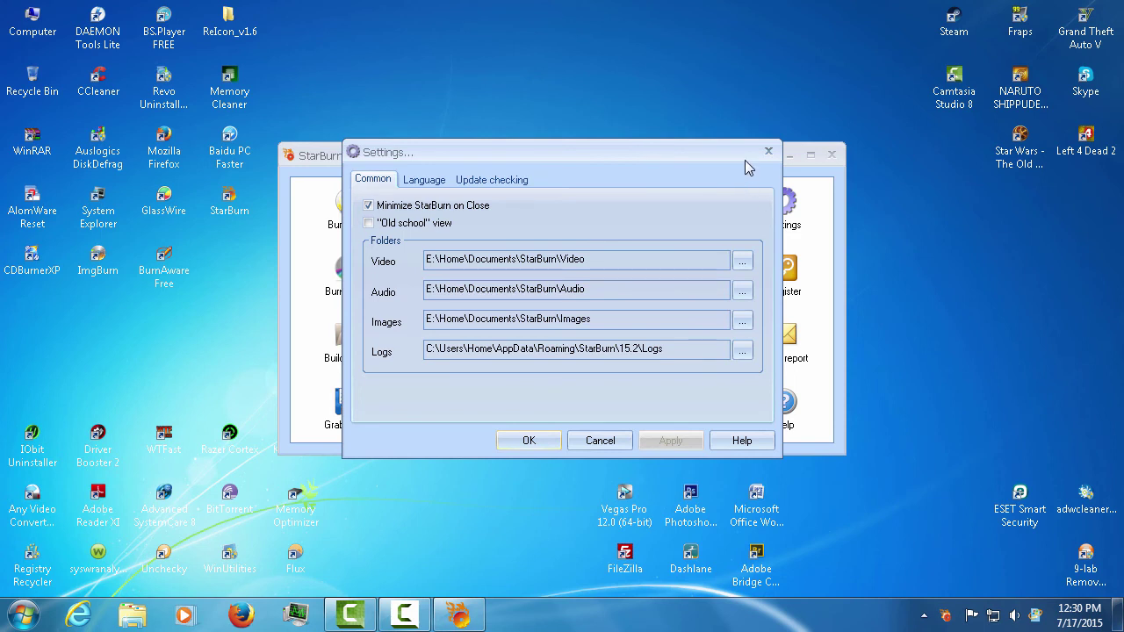
pyautogui.click(424, 180)
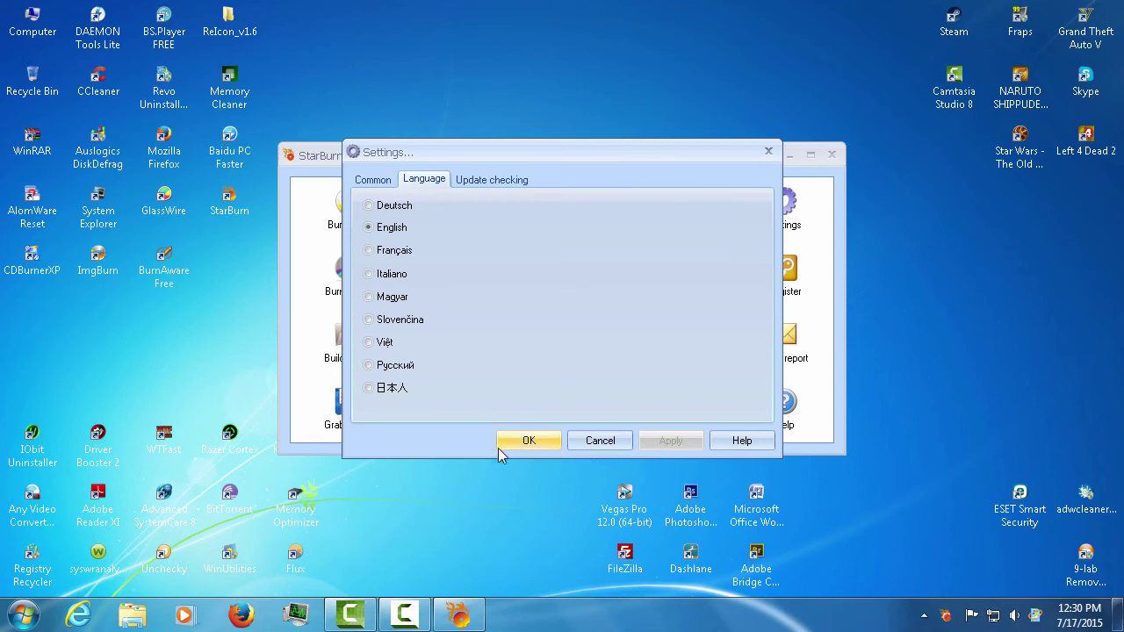
pyautogui.click(527, 442)
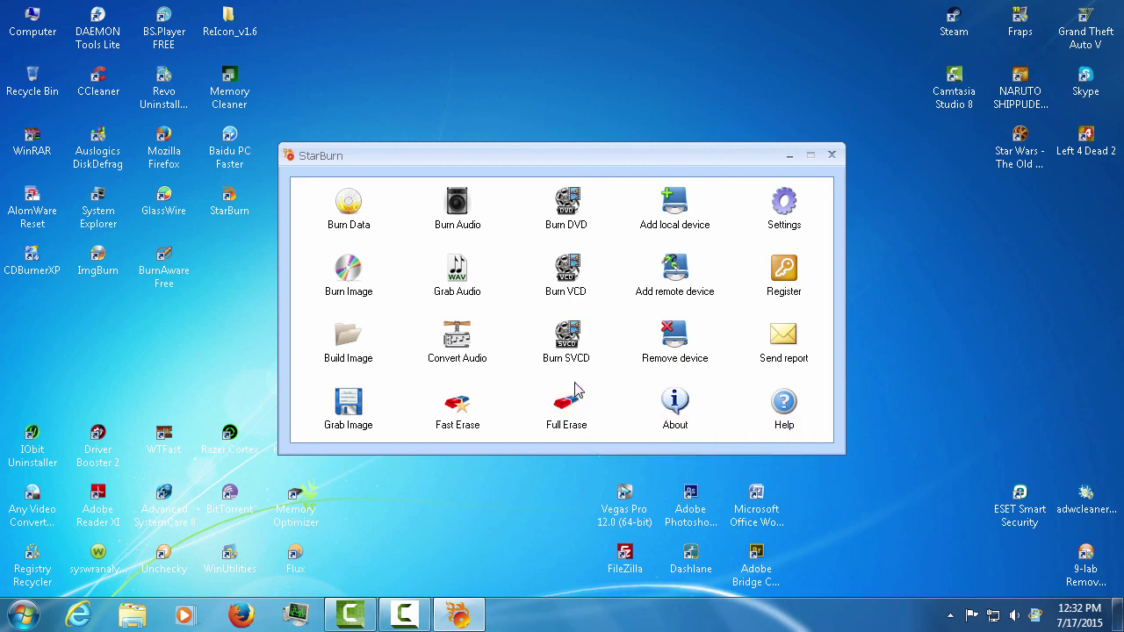
pyautogui.click(838, 156)
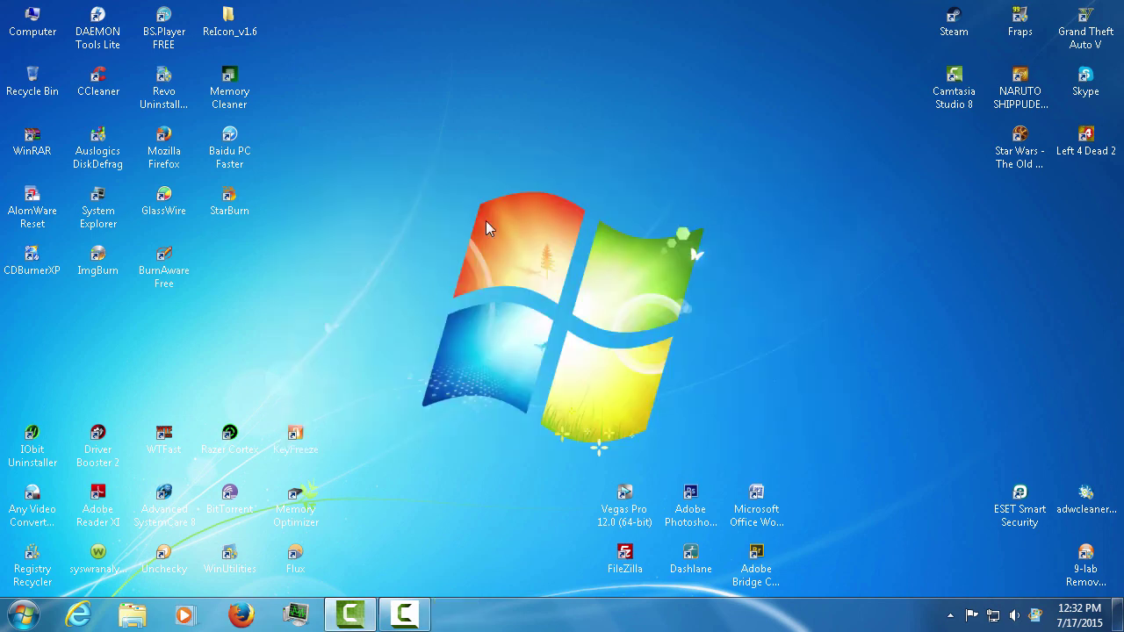